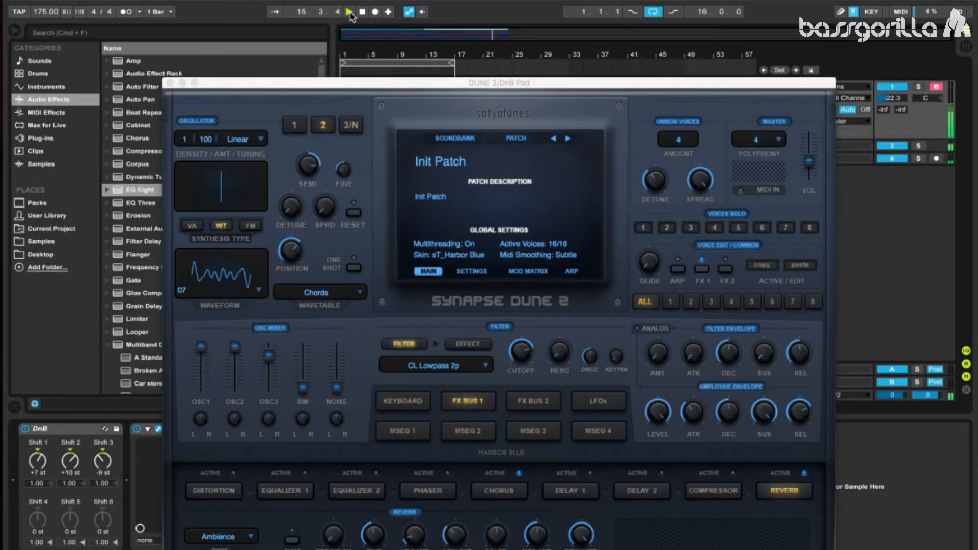
Stop playback and initialize the patch in the DUNE 2 synth.
left_click(360, 12)
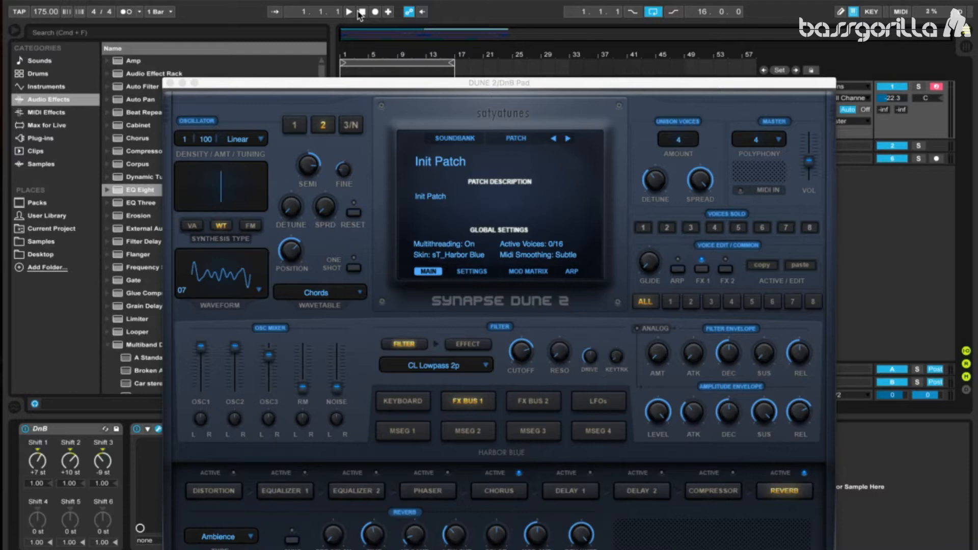
left_click(516, 138)
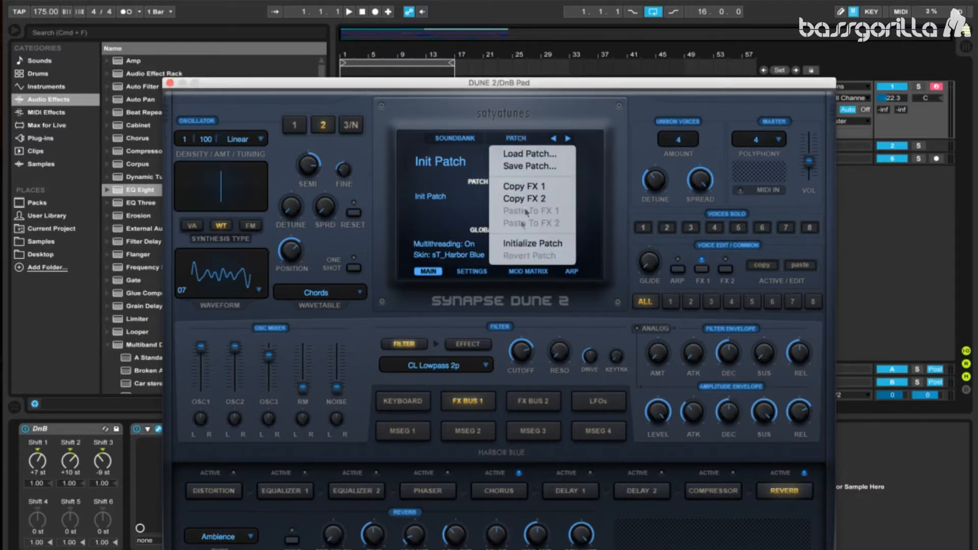
left_click(515, 243)
Delete the DnB chord device and all audio effects around DUNE 2 on the pad track, keeping only the synth.
left_click_drag(331, 86, 590, 104)
left_click(51, 430)
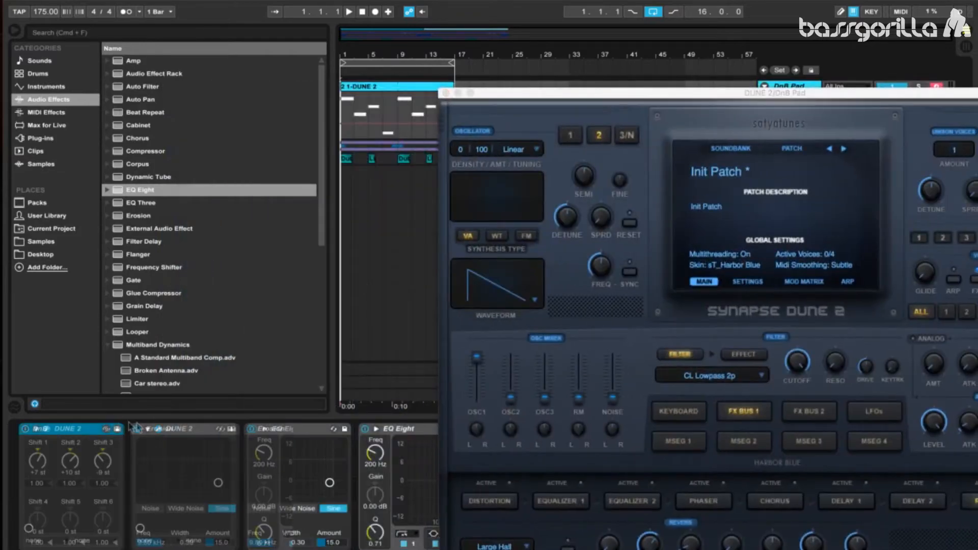
key("Delete")
left_click(142, 429)
key("Delete")
key("Delete")
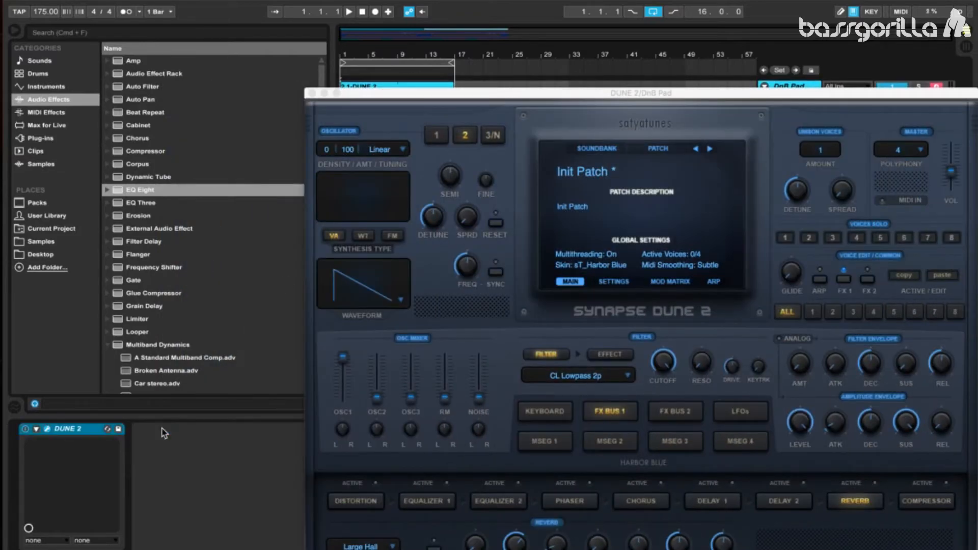
left_click_drag(431, 101, 232, 66)
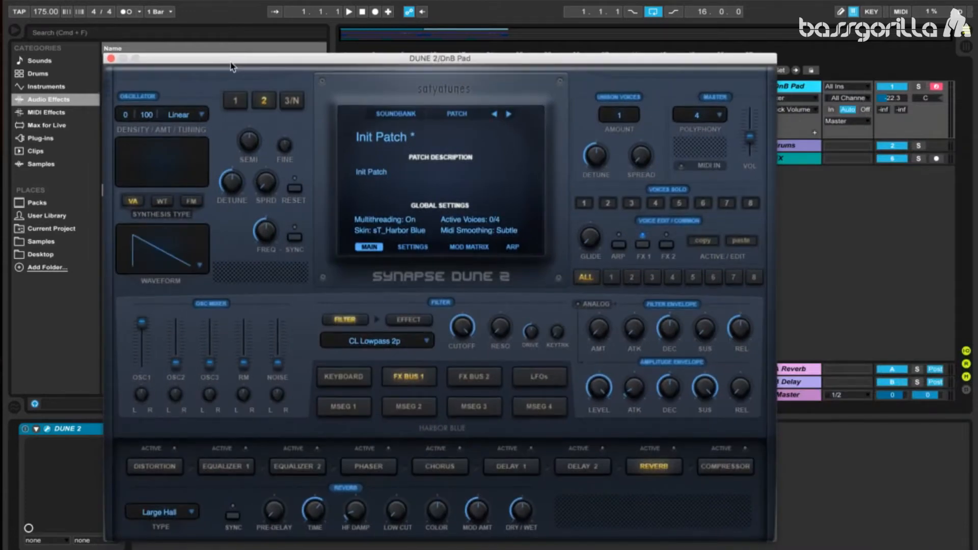
Give oscillator 2 a density of 1 with wavetable synthesis, and raise its mixer level to full.
left_click(236, 101)
left_click(265, 102)
left_click_drag(130, 118, 128, 109)
left_click_drag(176, 363, 178, 312)
left_click(163, 202)
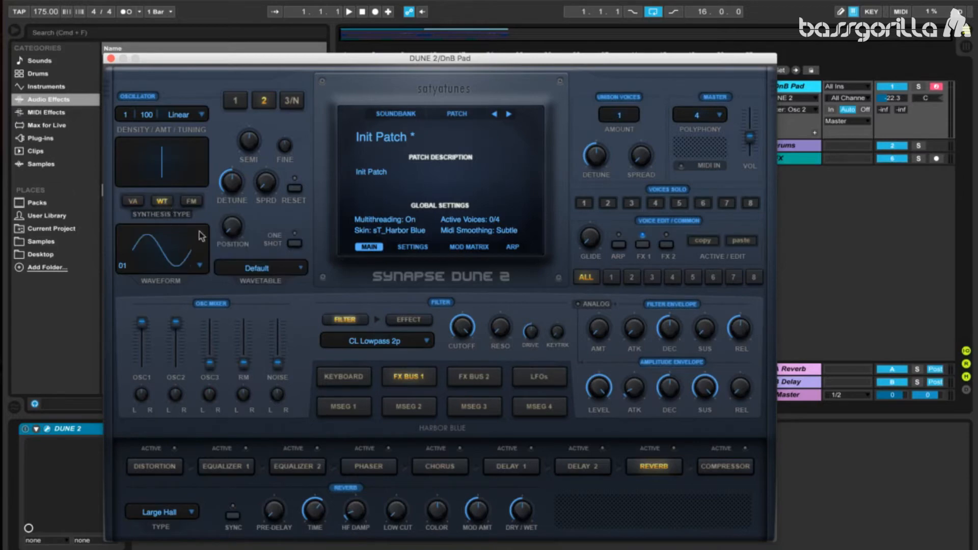
Choose the Chords wavetable at waveform 07 for oscillator 2 and adjust its semitone and fine tuning.
left_click(256, 268)
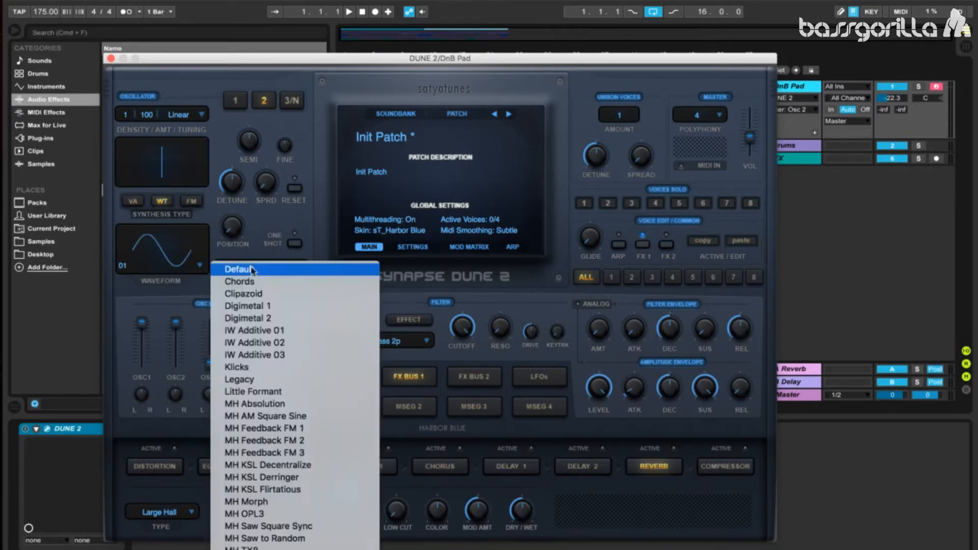
left_click(252, 284)
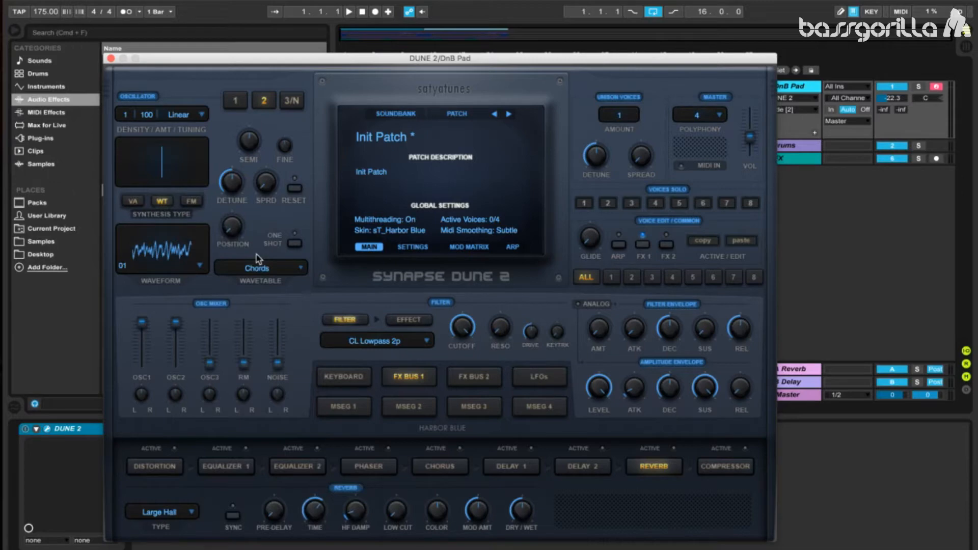
left_click_drag(231, 229, 234, 131)
left_click(186, 258)
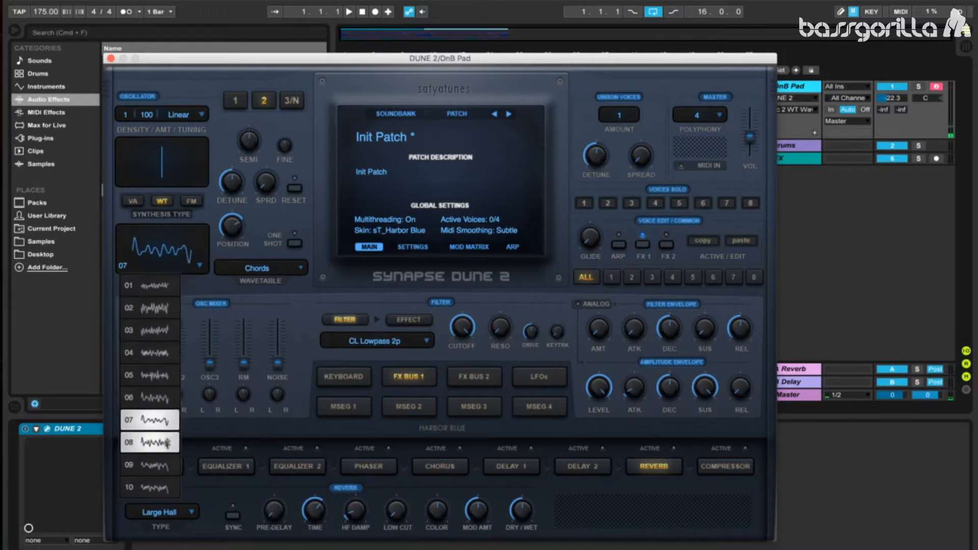
left_click(158, 430)
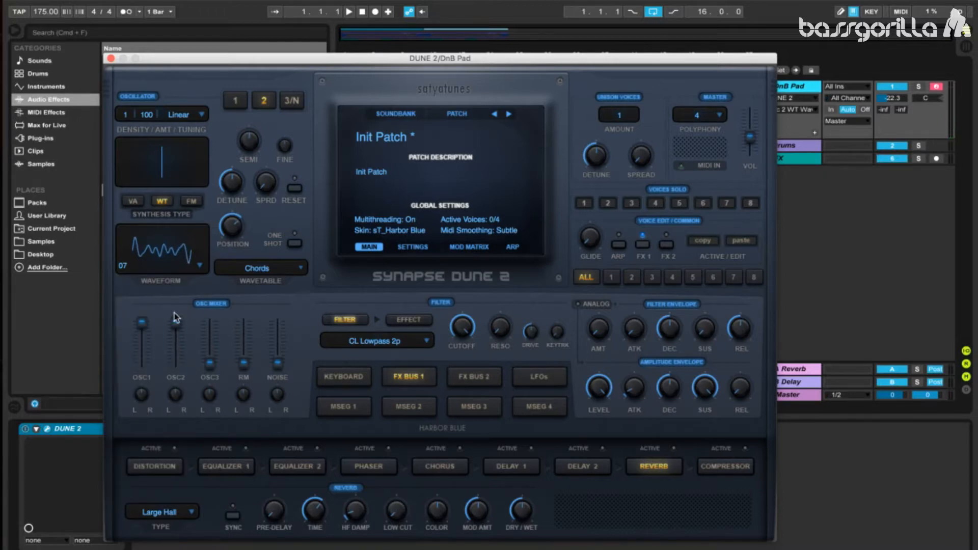
left_click_drag(250, 142, 252, 92)
left_click_drag(283, 145, 284, 149)
Raise oscillator 3's mixer level and increase its semitone and fine tuning.
left_click(291, 106)
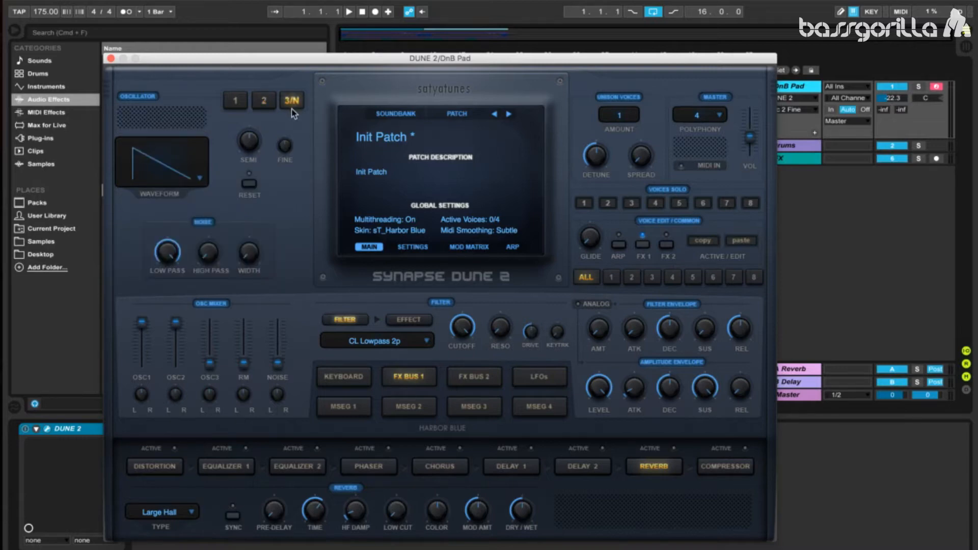
left_click_drag(209, 376, 215, 329)
left_click_drag(250, 144, 252, 121)
left_click_drag(285, 146, 287, 124)
Lower the filter cutoff slightly and lengthen the amplitude envelope's attack and release.
left_click_drag(460, 330, 475, 357)
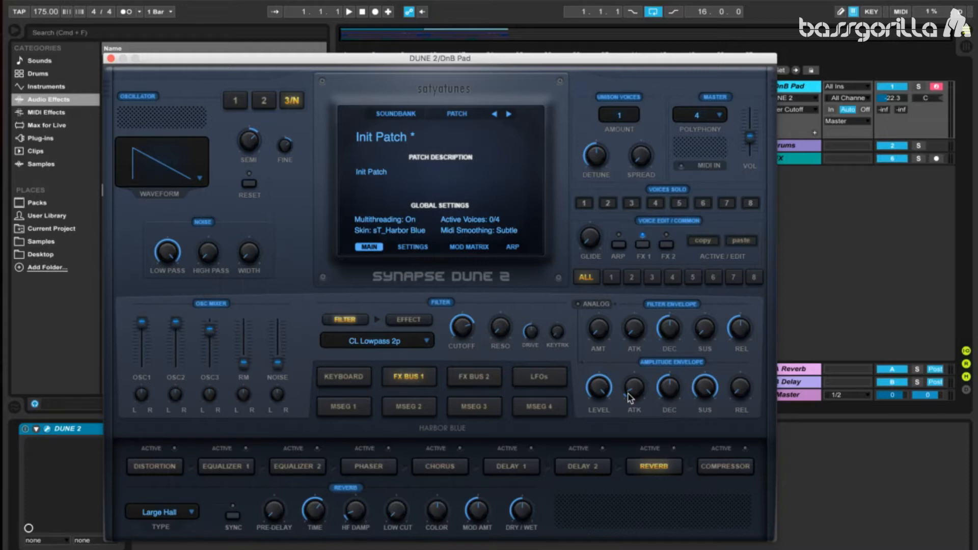
left_click_drag(631, 392, 635, 347)
left_click_drag(740, 388, 750, 298)
Enable tempo sync for LFO 1 and lower its rate.
left_click(530, 377)
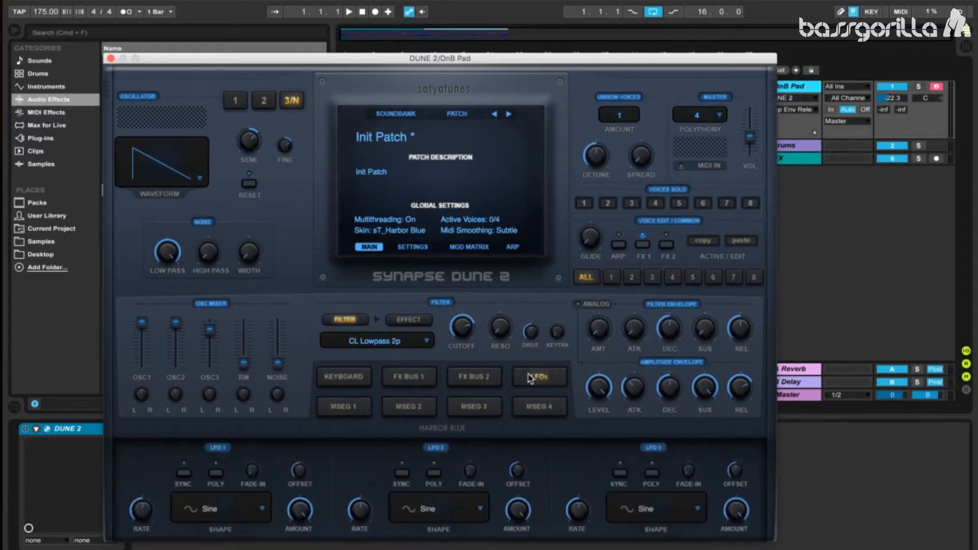
left_click(184, 473)
left_click_drag(143, 511, 138, 536)
Set LFO 1 as the source of the first two slots in the modulation matrix.
left_click(472, 246)
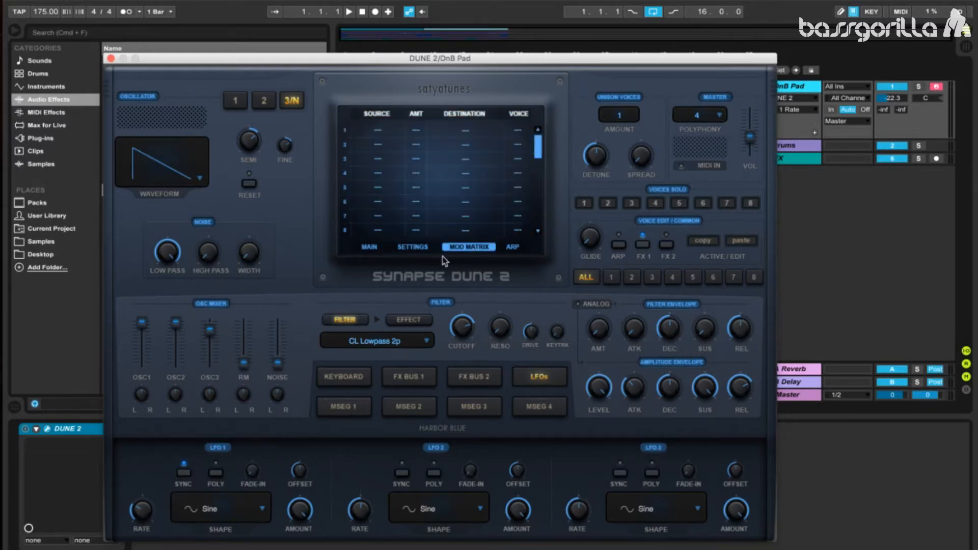
left_click(379, 132)
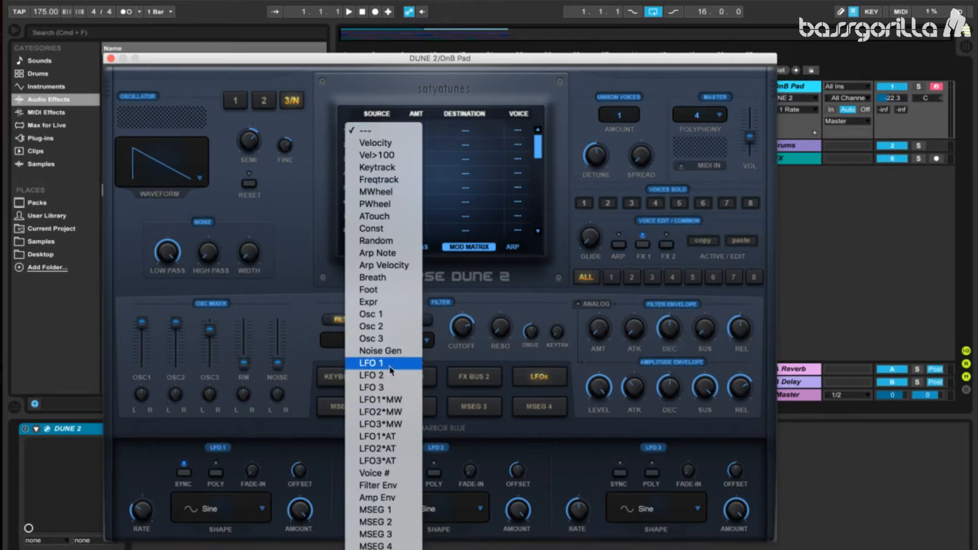
left_click(371, 362)
left_click(388, 145)
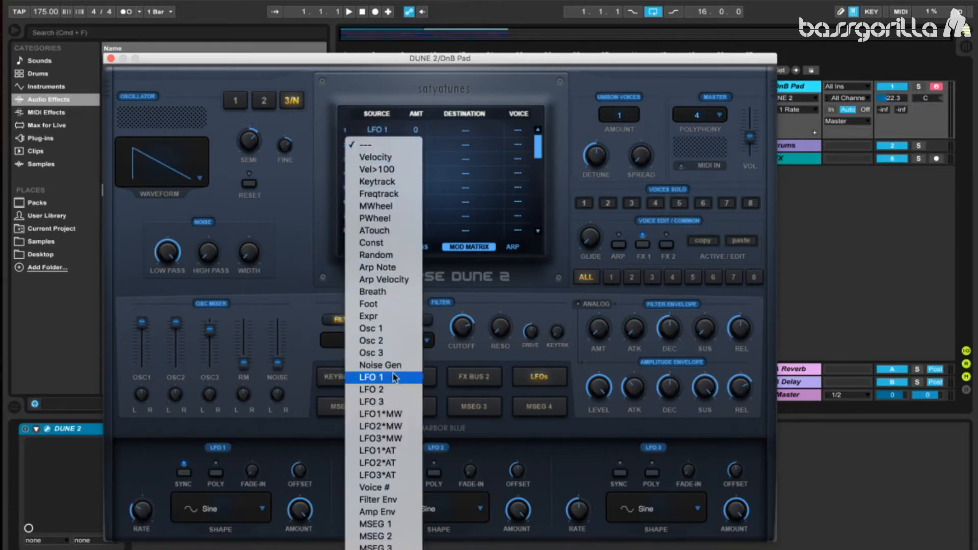
left_click(374, 377)
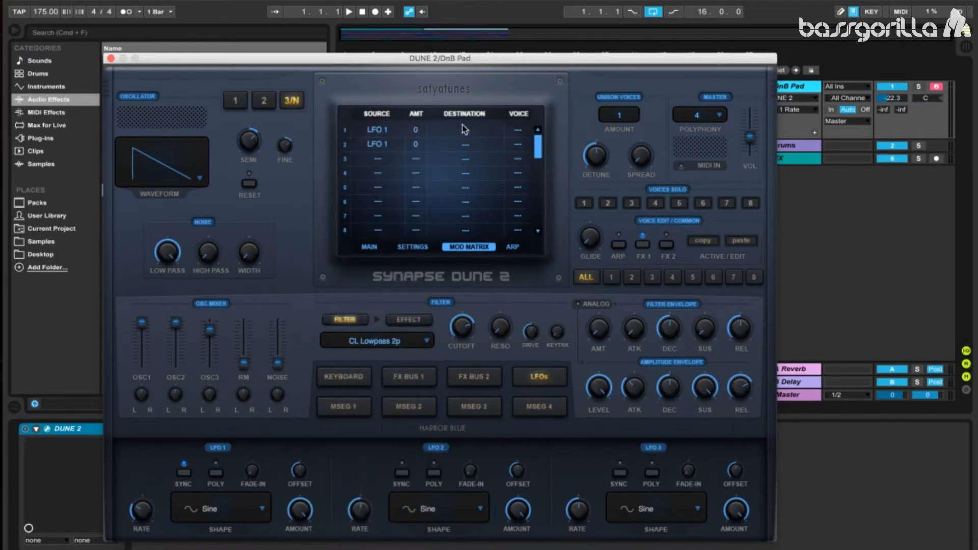
Route the first modulation slot to Filter Cutoff with an amount of +6.
left_click(462, 127)
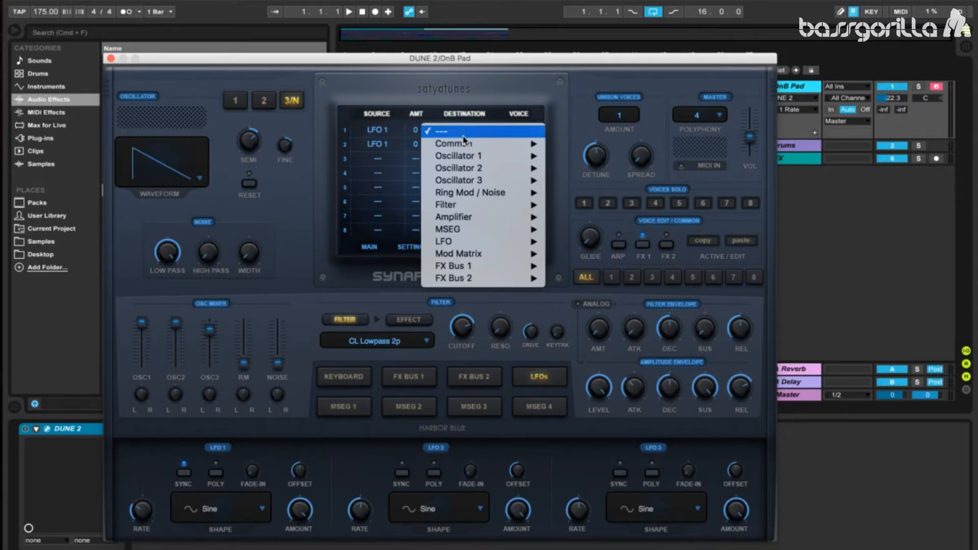
mouse_move(471, 204)
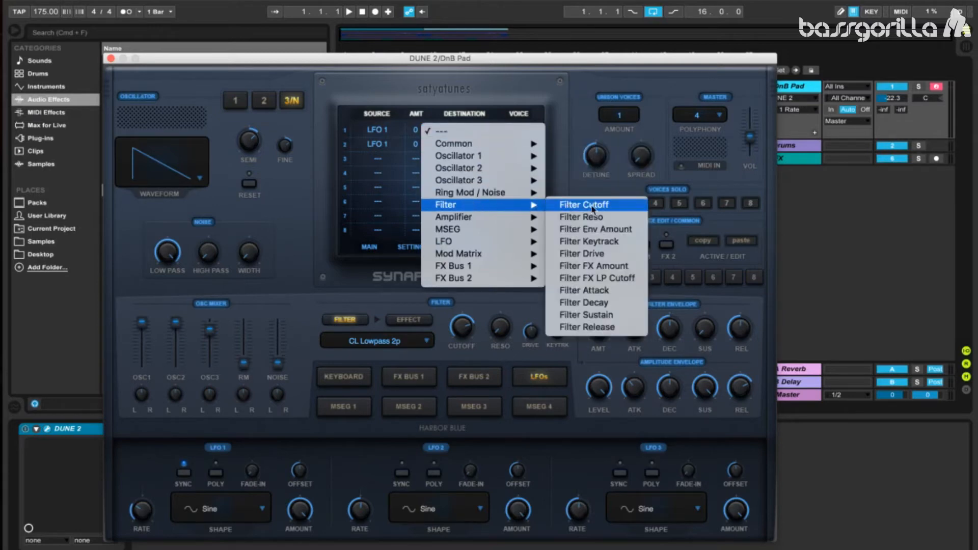
left_click(608, 207)
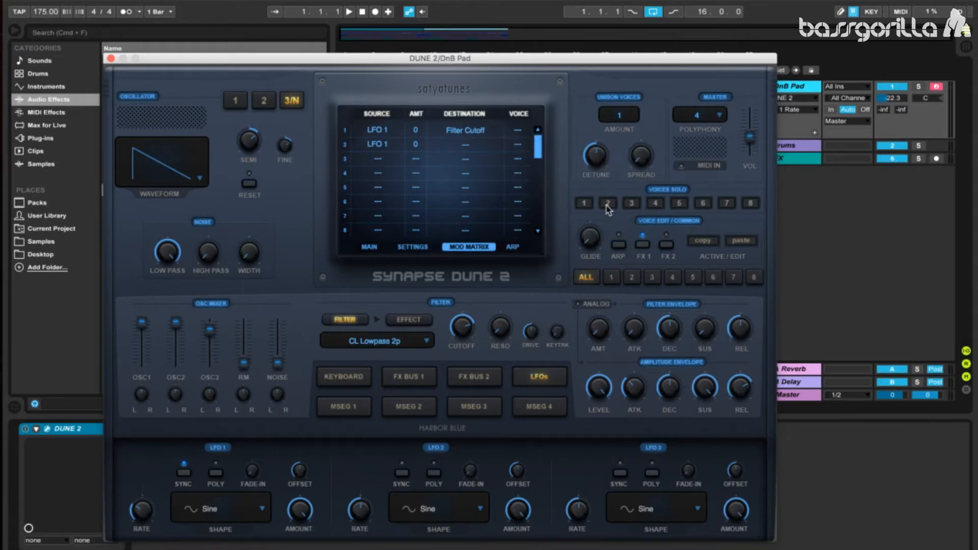
left_click_drag(419, 134, 422, 124)
Route the second modulation slot to the common Pitch Fine destination with an amount of +4.
left_click(456, 145)
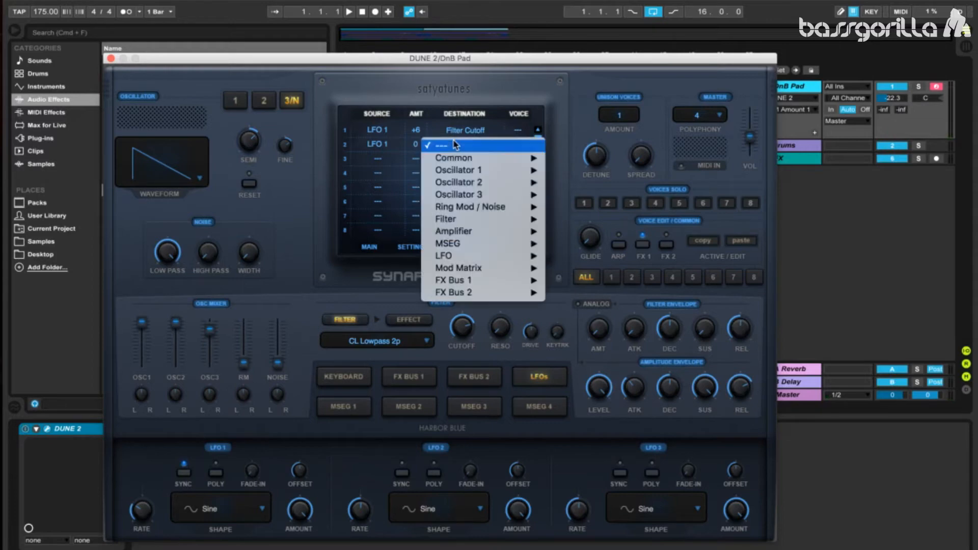
mouse_move(455, 162)
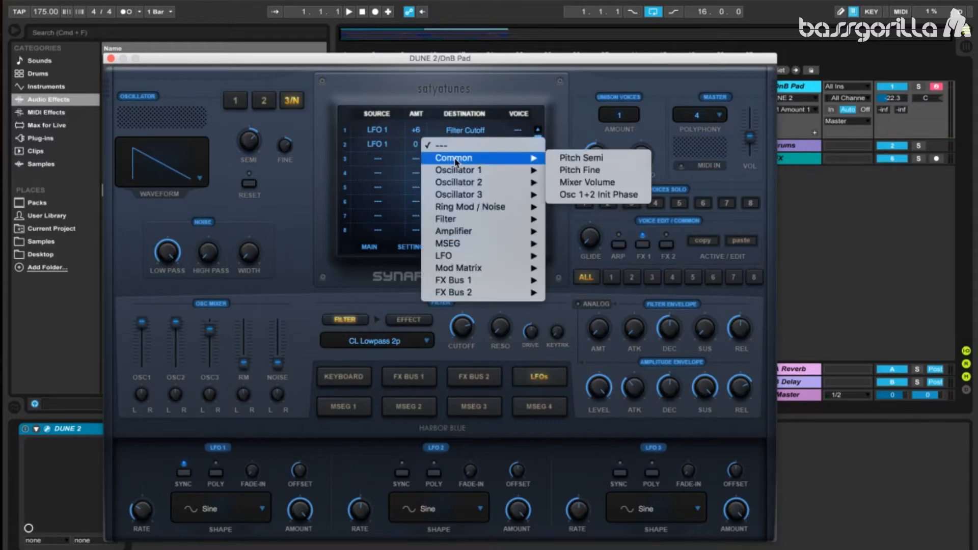
left_click(585, 170)
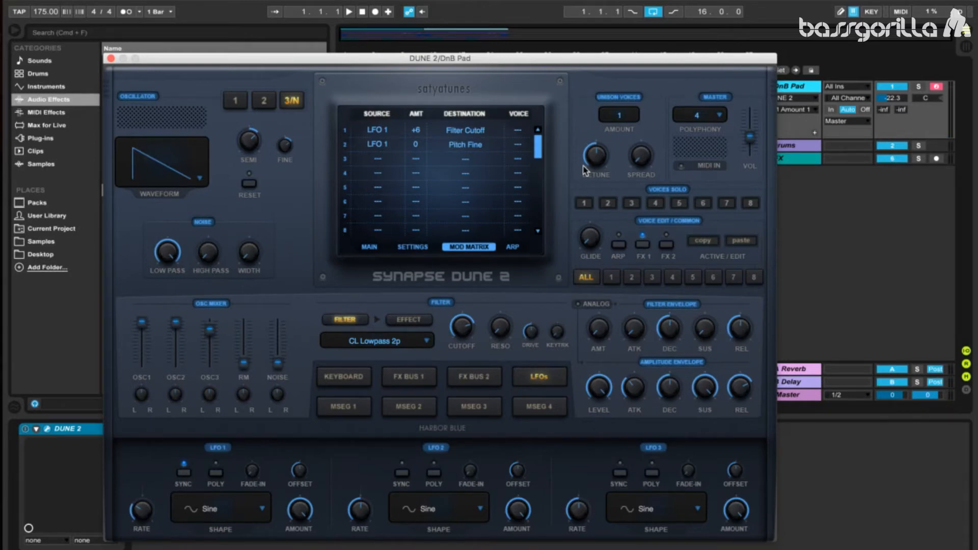
left_click_drag(423, 149, 424, 140)
Activate the chorus on FX Bus 1 in Dual mode, reducing its depth and raising its dry/wet mix.
left_click(421, 381)
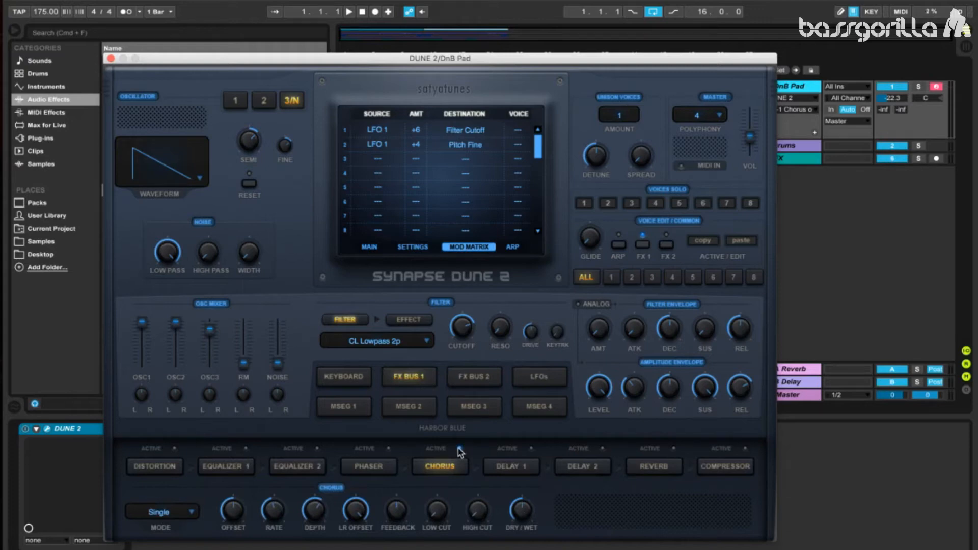
left_click(185, 512)
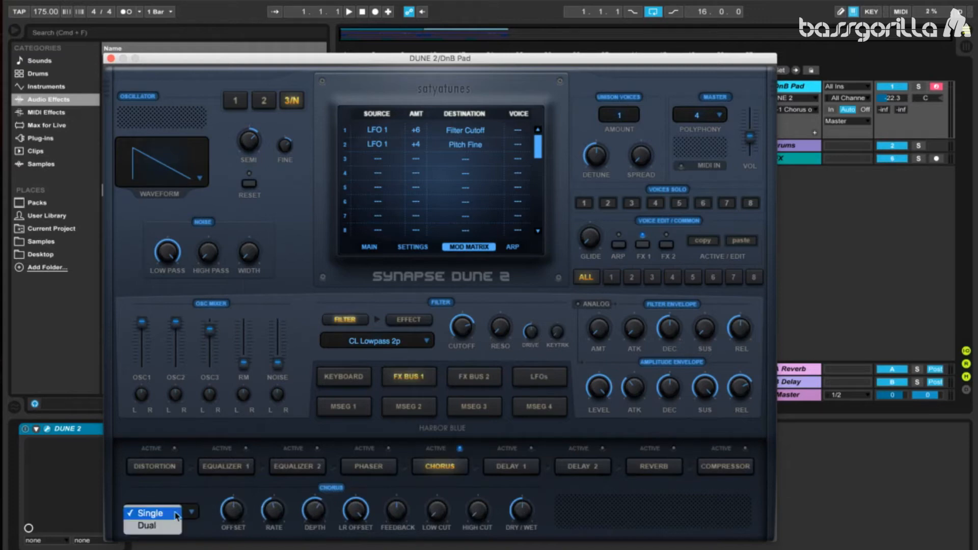
left_click(179, 527)
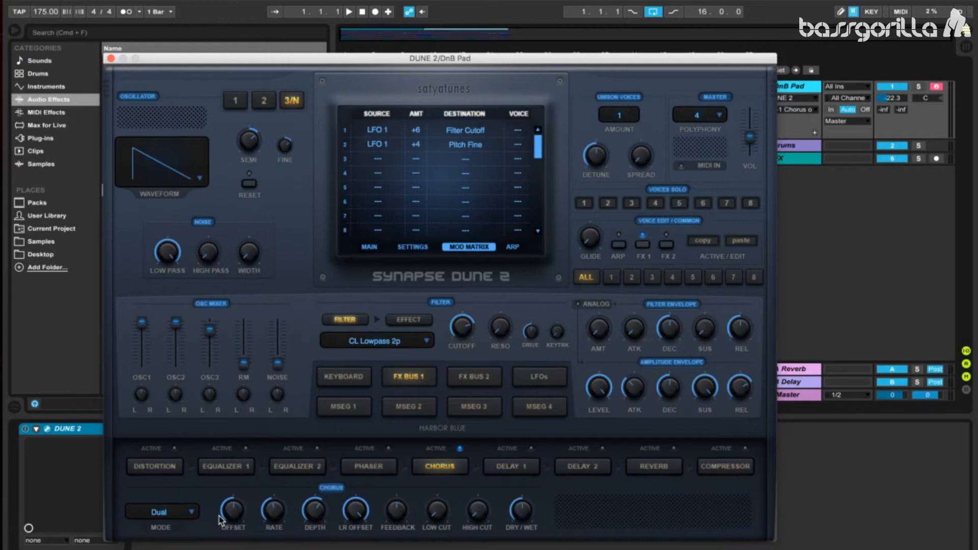
left_click(306, 509)
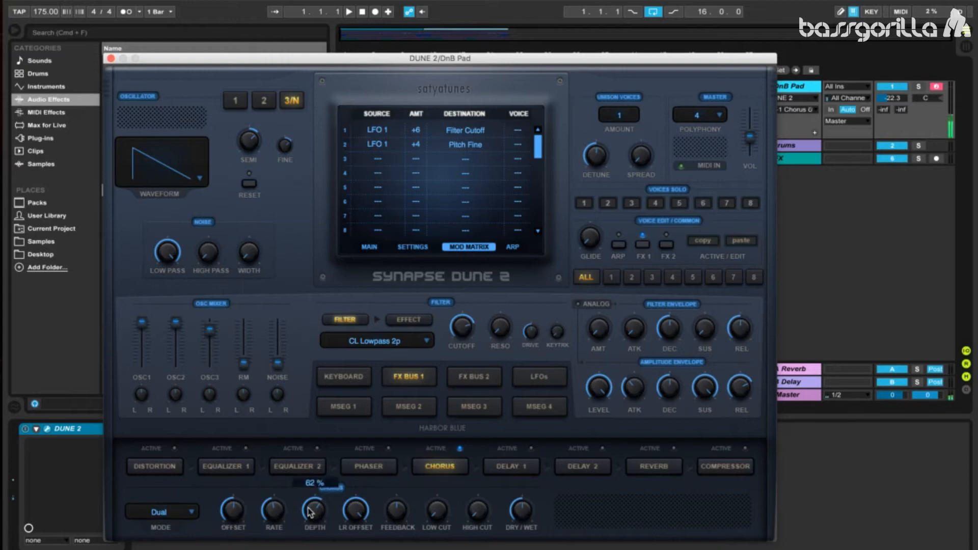
left_click_drag(304, 511, 295, 542)
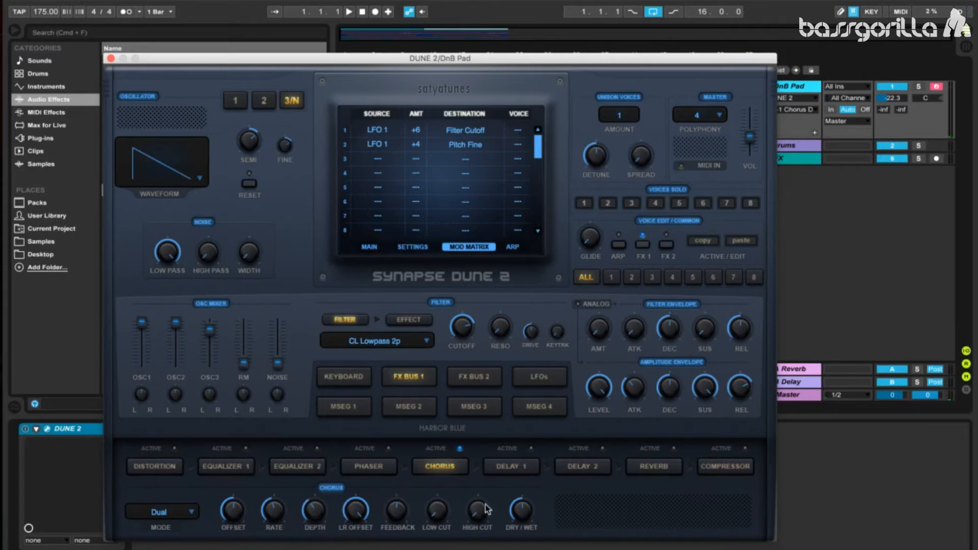
left_click_drag(516, 513, 533, 479)
Activate the Ambience reverb with a shorter time, low cut around 34%, and a higher dry/wet mix.
left_click(669, 471)
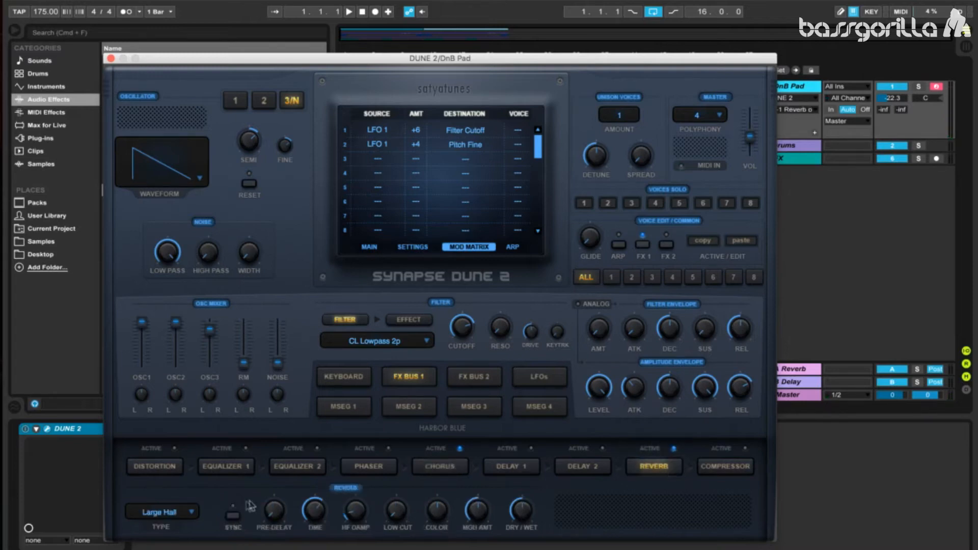
left_click(187, 513)
left_click(188, 515)
left_click_drag(310, 506, 300, 531)
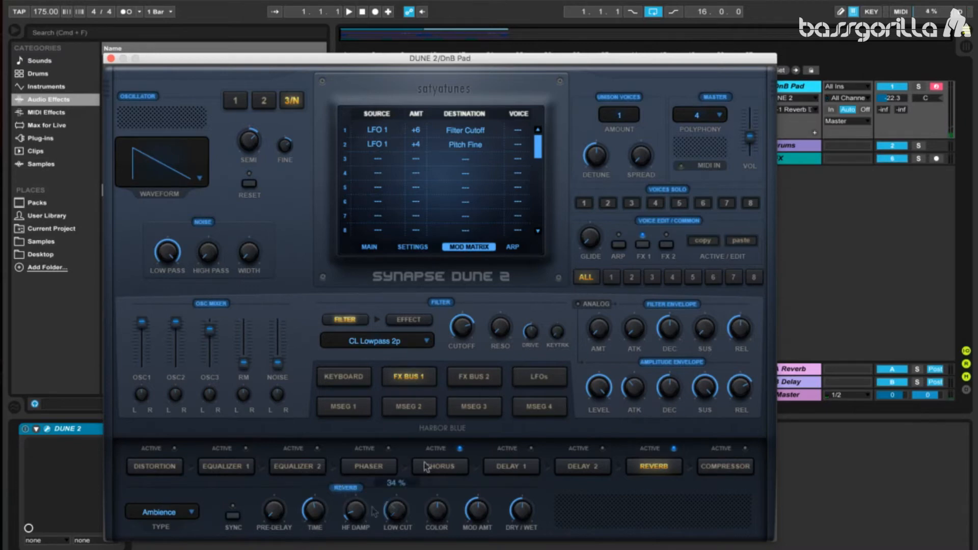
left_click_drag(400, 509, 403, 498)
mouse_move(521, 507)
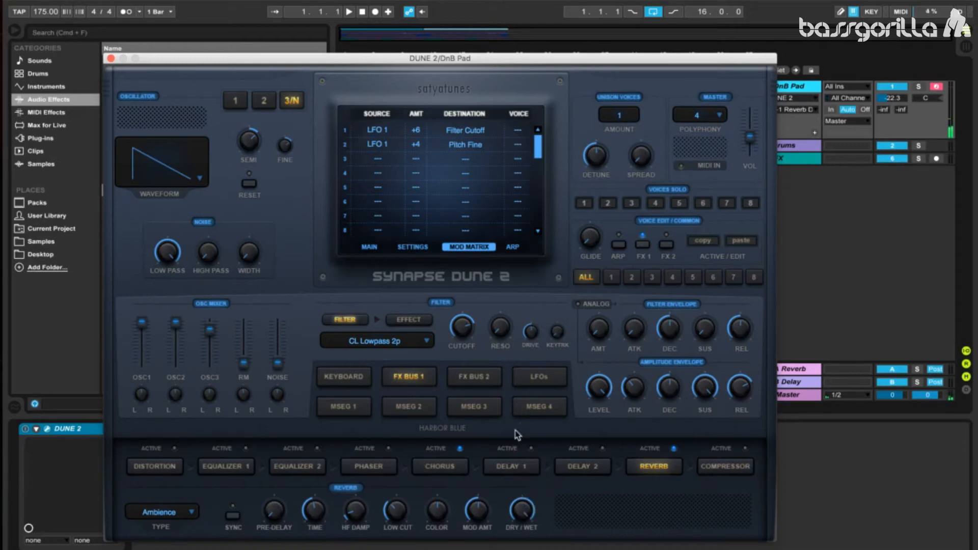
Set the unison amount to 4 voices, raise the spread to full and reduce the detune slightly.
left_click(528, 64)
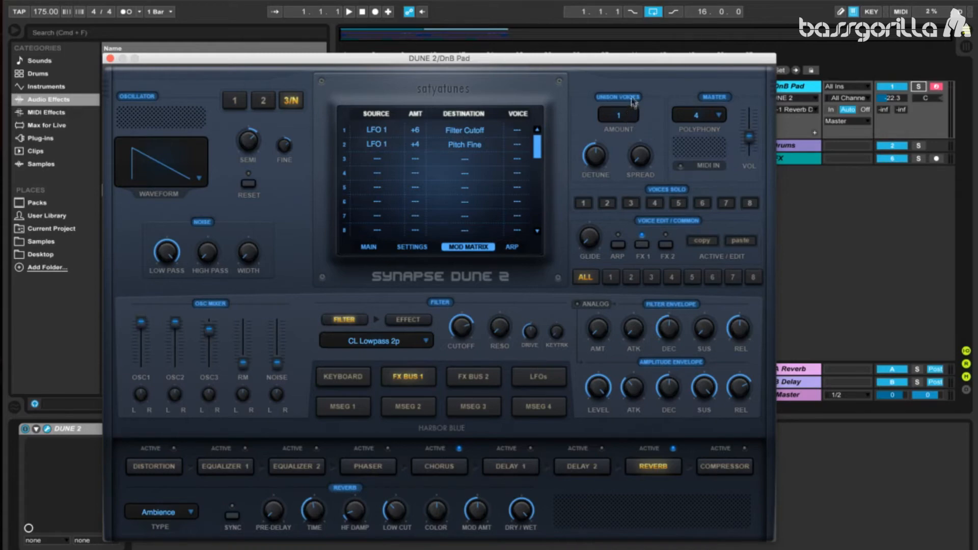
left_click_drag(614, 120, 629, 88)
left_click_drag(641, 162, 641, 133)
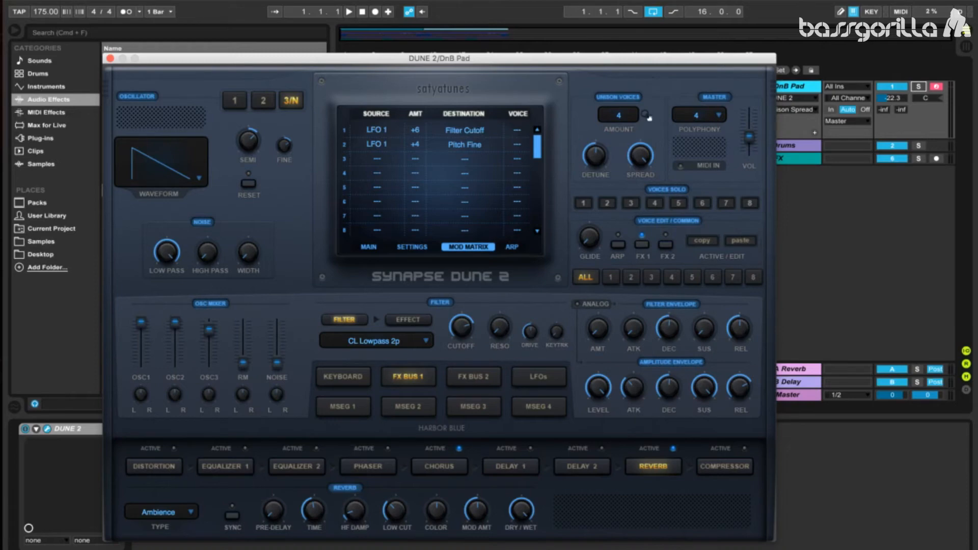
left_click_drag(601, 155, 599, 164)
Close the synth window and add an Erosion effect after DUNE 2 on the pad track.
left_click(108, 59)
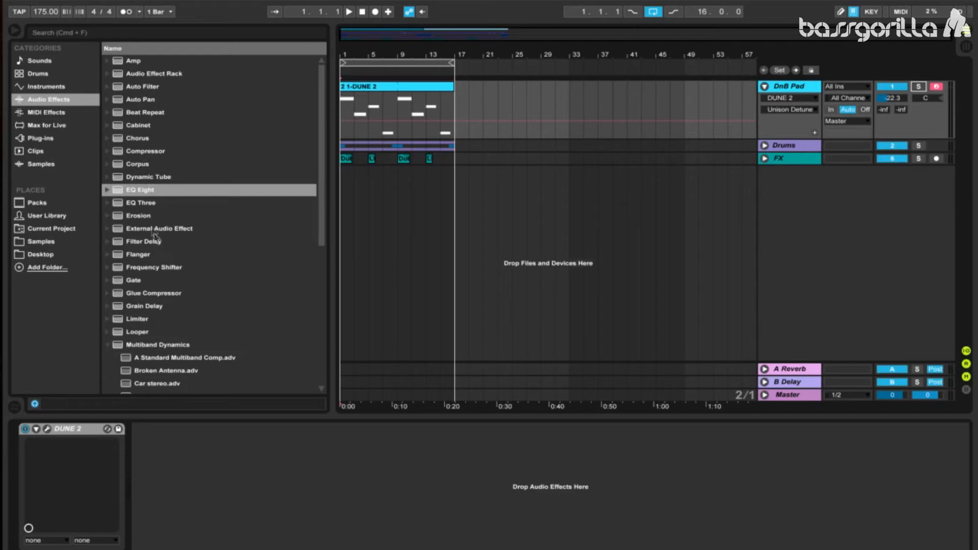
left_click_drag(139, 215, 185, 446)
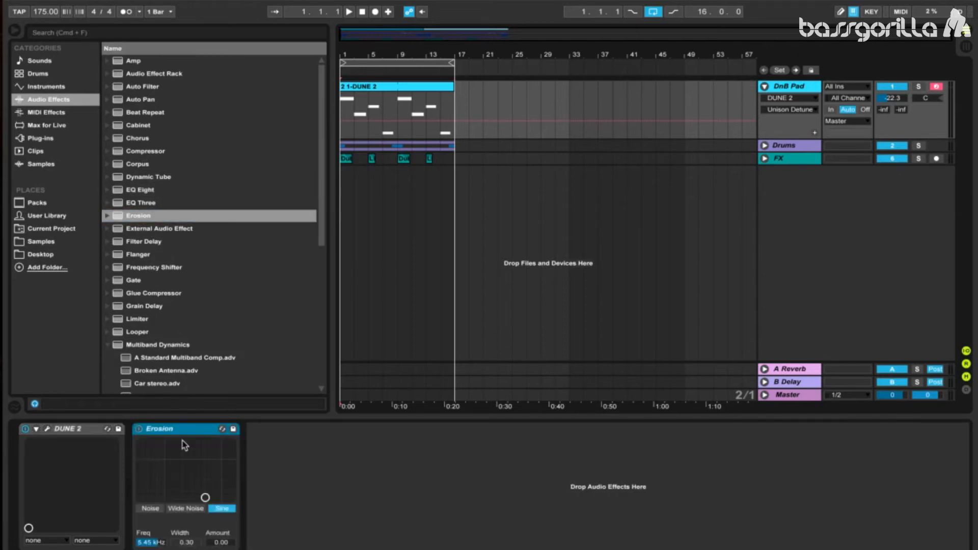
Set the Erosion amount to 15 and its frequency to 9.80 kHz in Sine mode.
left_click(206, 474)
left_click_drag(218, 540, 219, 523)
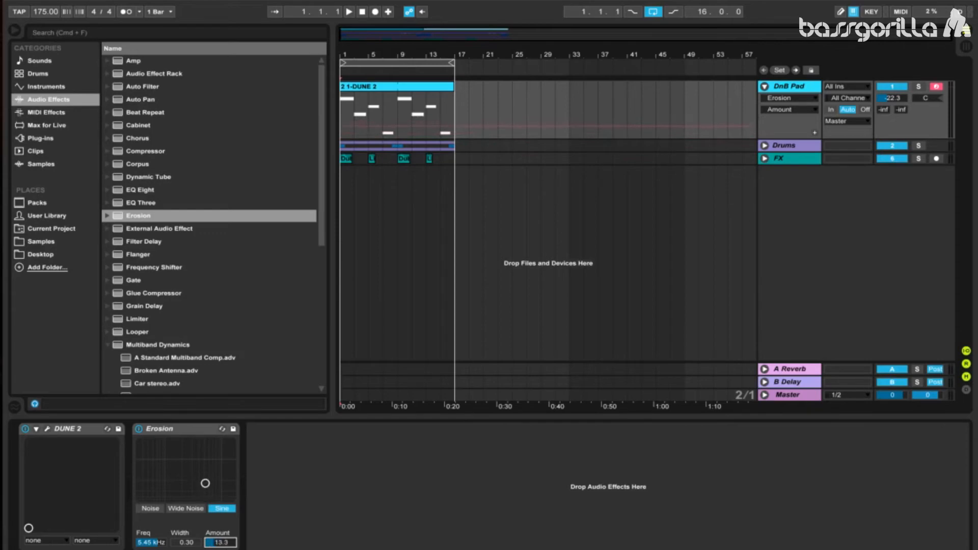
type("15")
key("Return")
left_click_drag(151, 542, 151, 529)
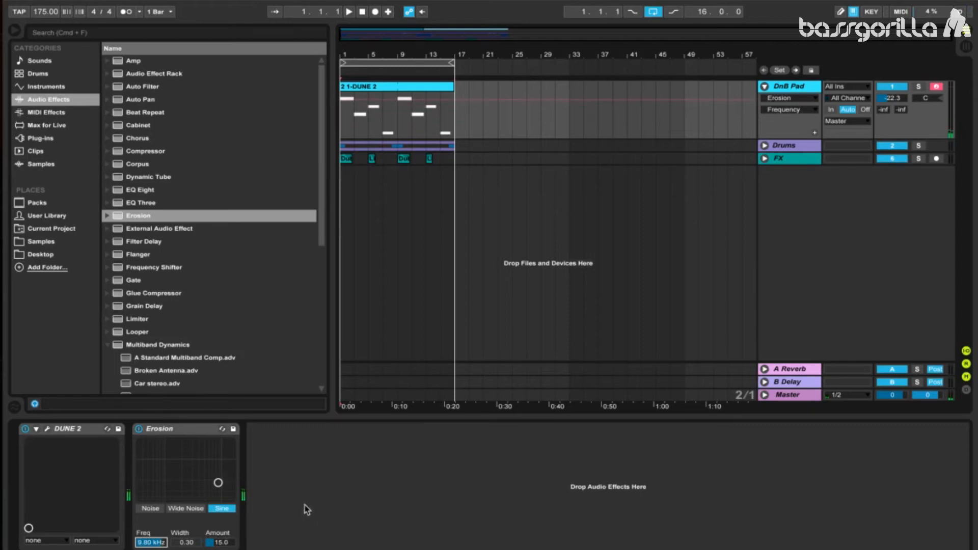
Add EQ Eight after Erosion and make band 1 a low cut at 200 Hz.
left_click_drag(142, 191, 309, 469)
left_click(304, 533)
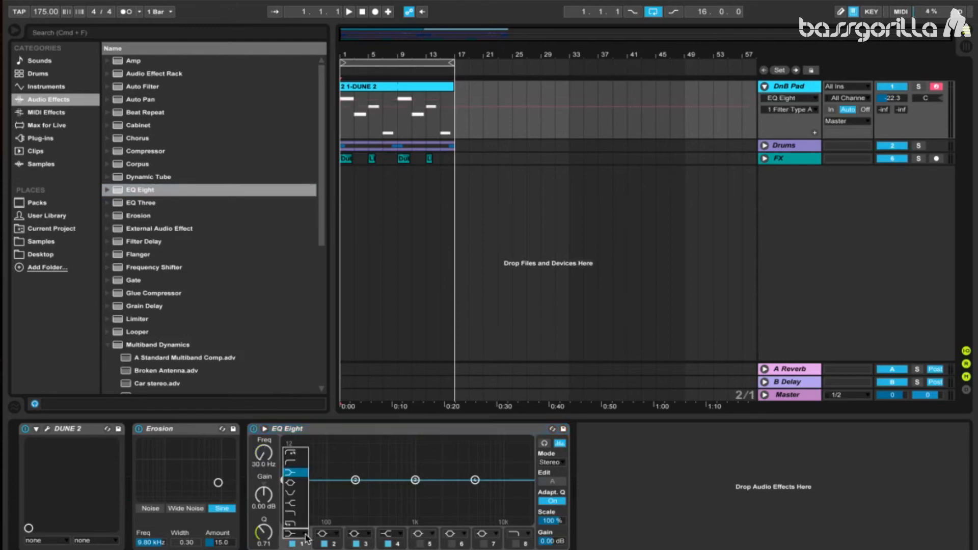
left_click(293, 462)
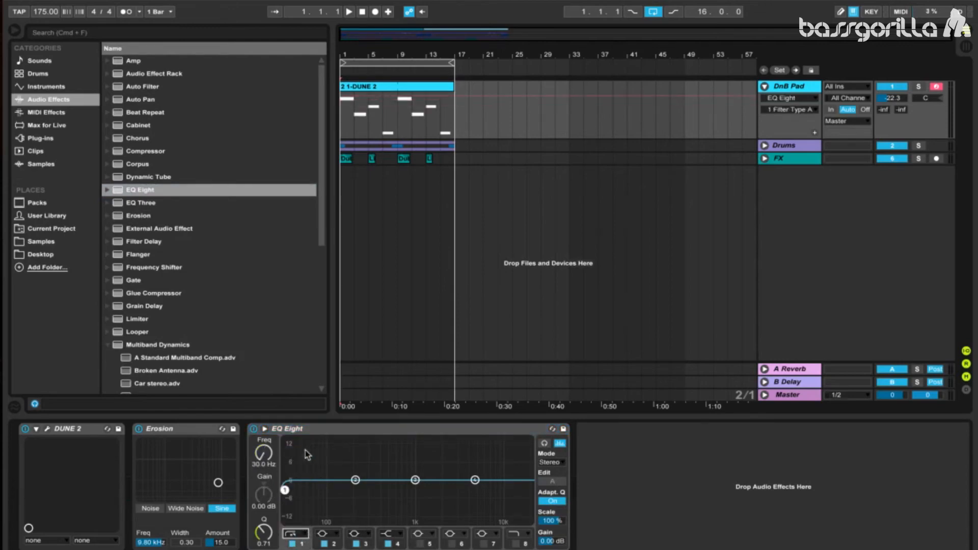
mouse_move(267, 456)
left_mouse_down()
mouse_move(267, 413)
mouse_move(269, 458)
left_mouse_up()
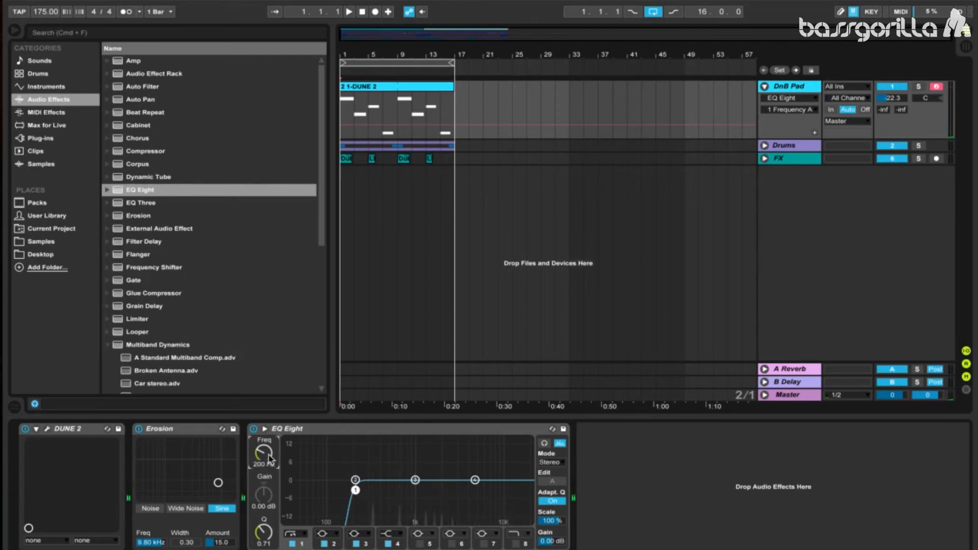
Boost the EQ Eight band 4 high shelf by 3.10 dB at 6.35 kHz.
left_click(394, 535)
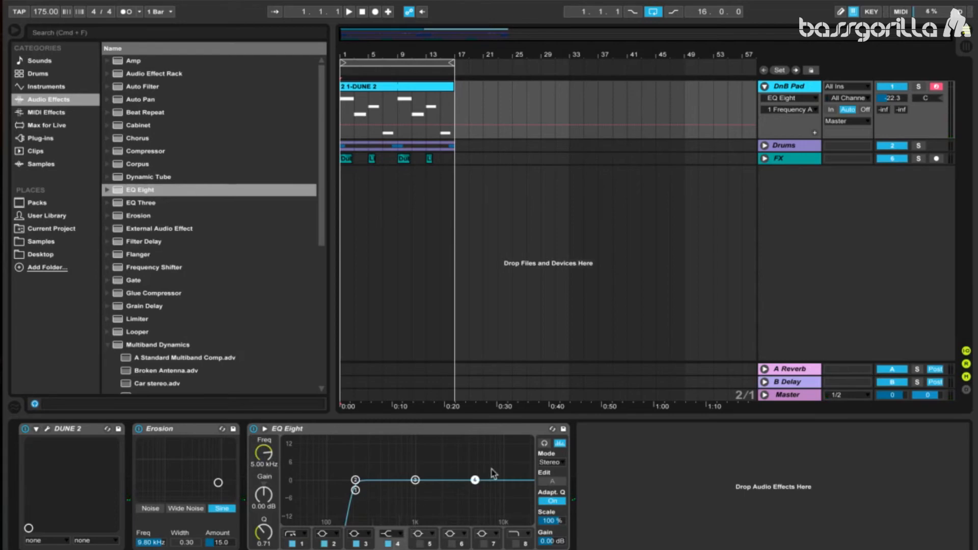
left_click_drag(475, 480, 483, 476)
left_click_drag(264, 495, 264, 493)
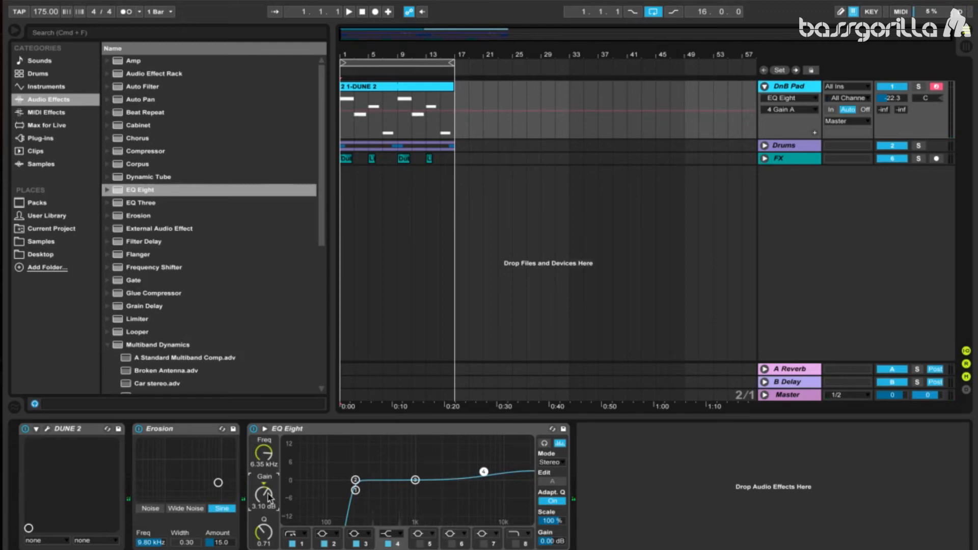
Add the Chord MIDI effect before DUNE 2 with Shift 1 at +7, Shift 2 at +10 and Shift 3 at -9 semitones.
left_click(46, 113)
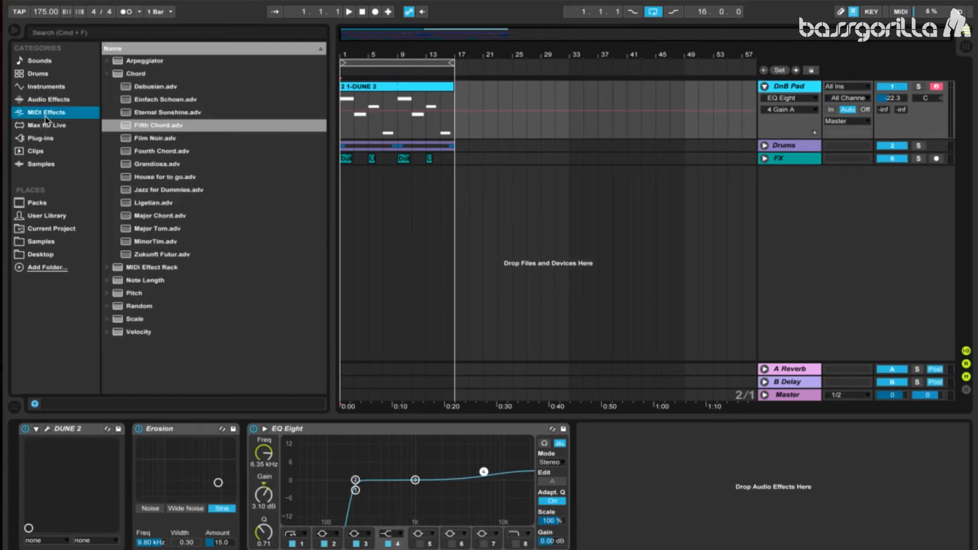
mouse_move(128, 74)
left_mouse_down()
mouse_move(32, 467)
mouse_move(40, 453)
left_mouse_up()
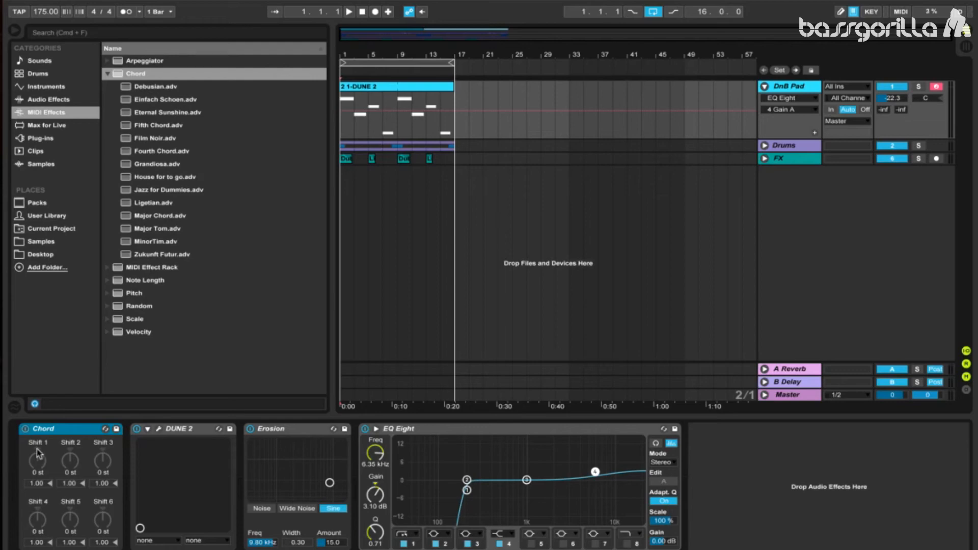
left_click(38, 458)
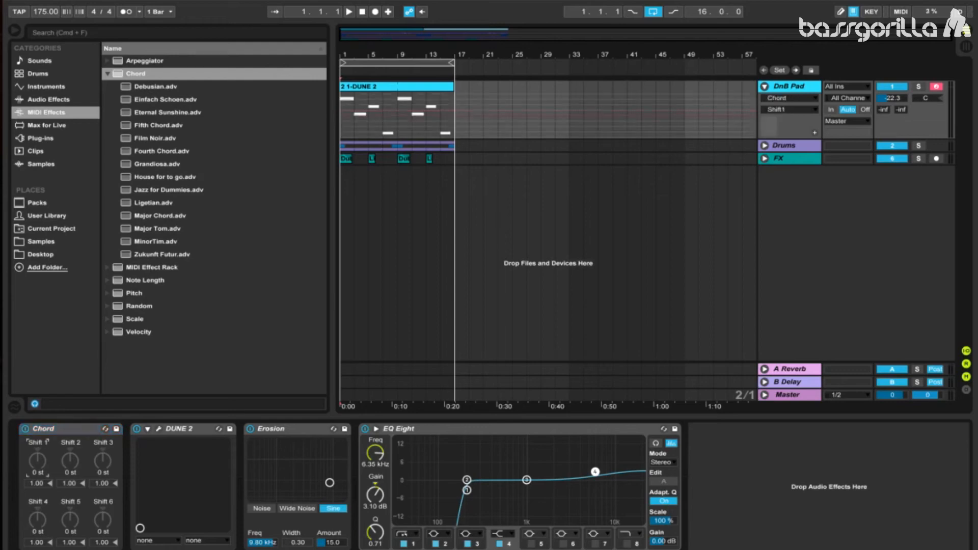
left_click_drag(38, 459, 39, 455)
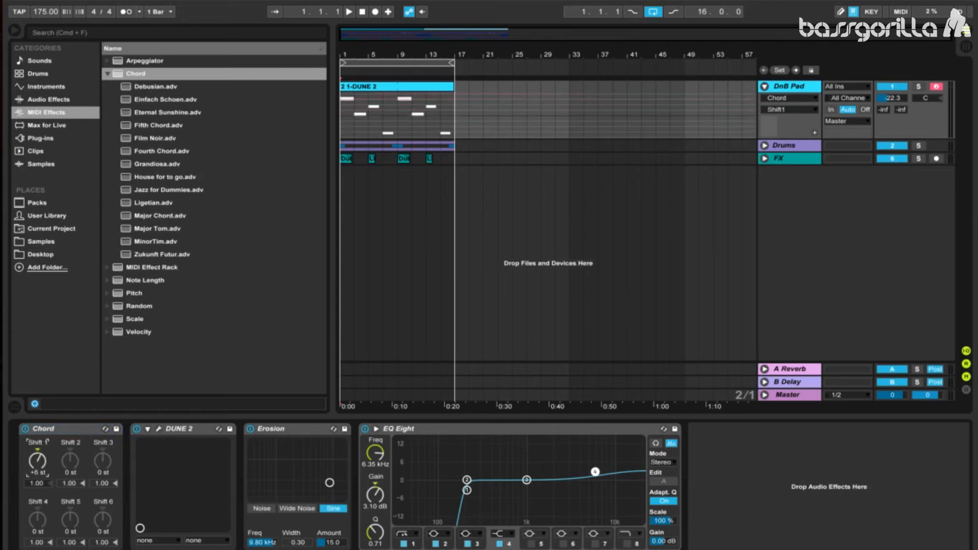
left_click(69, 460)
left_click_drag(69, 461, 103, 472)
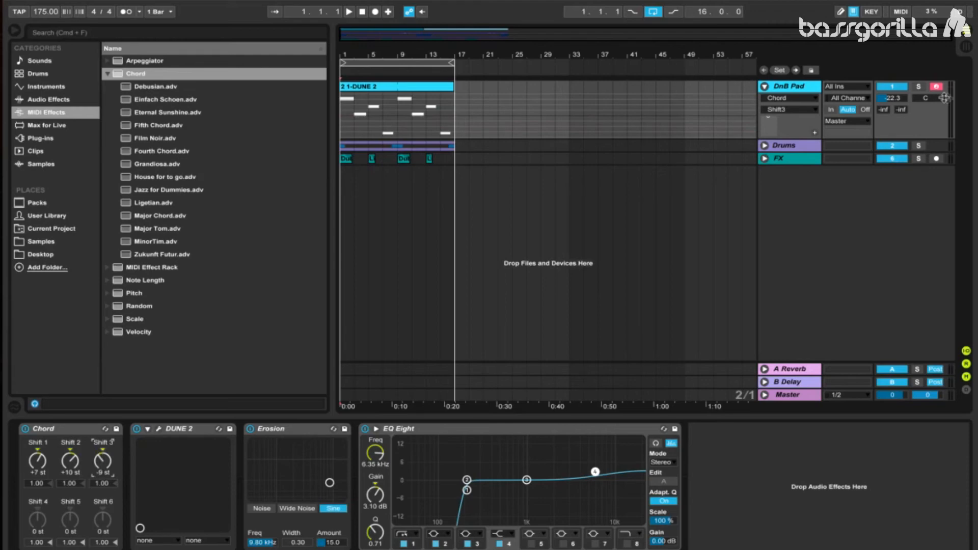
Solo the DnB Pad track and play it back to hear the chord pad.
left_click(919, 86)
left_click(349, 12)
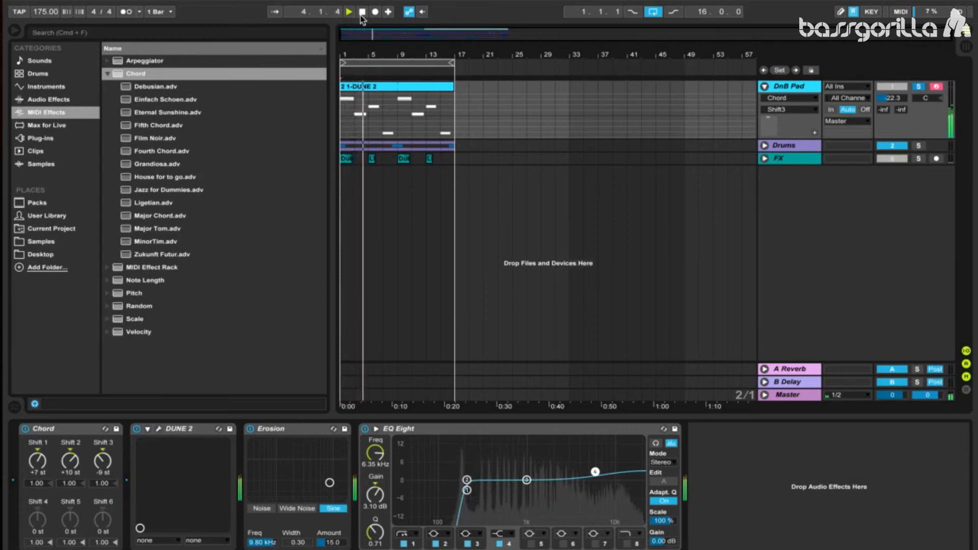
left_click(360, 15)
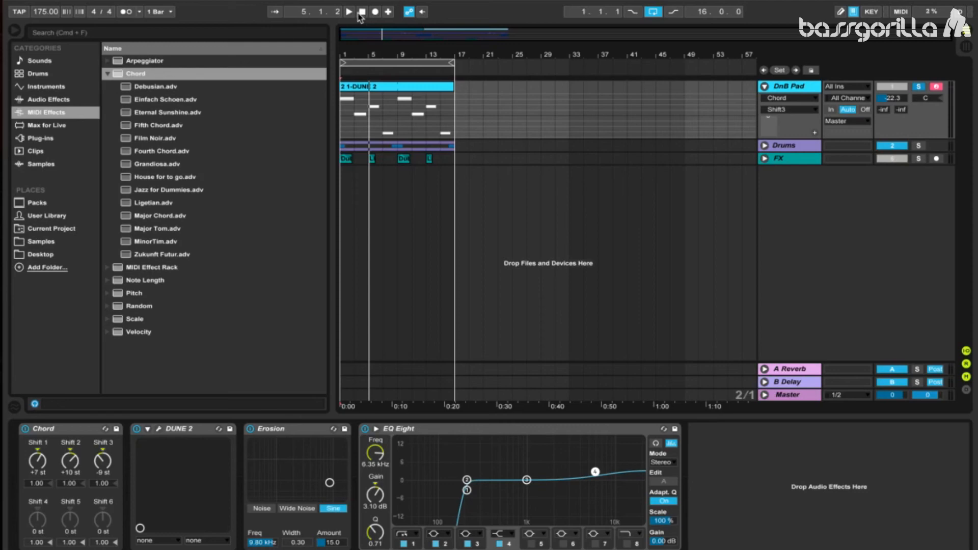
Add a Sampler instrument on a new track below the FX track.
left_click(51, 86)
left_click(107, 123)
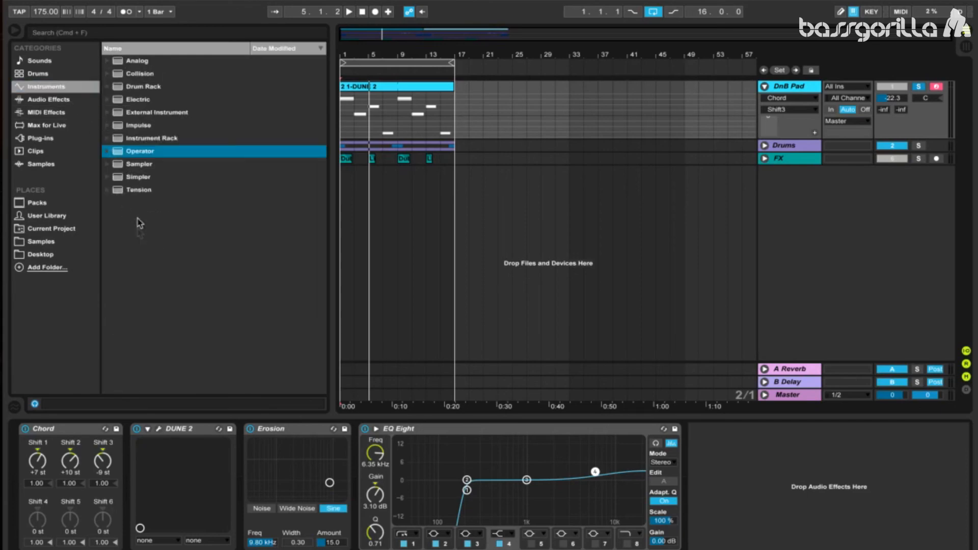
left_click_drag(141, 164, 762, 229)
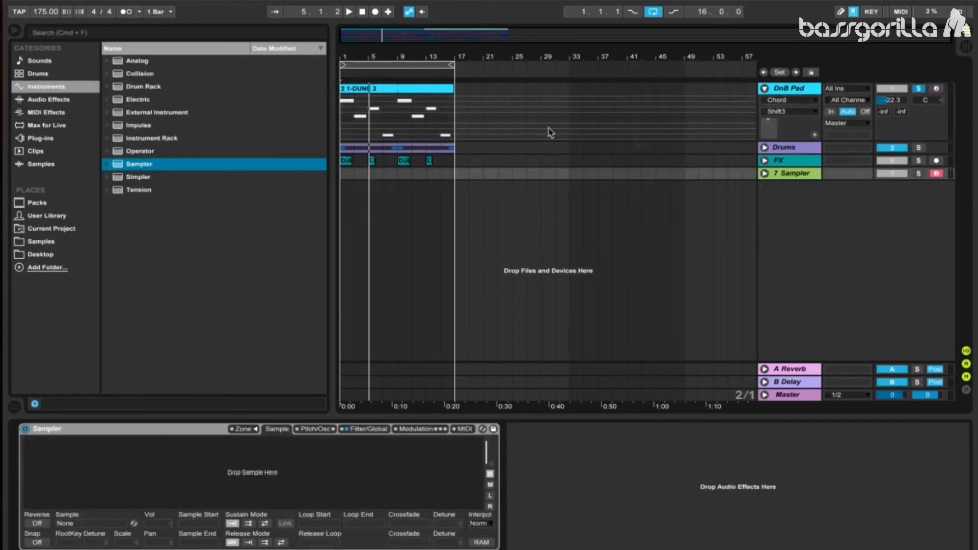
Delete the existing 16-bar MIDI clip from the DnB Pad track.
left_click(453, 127)
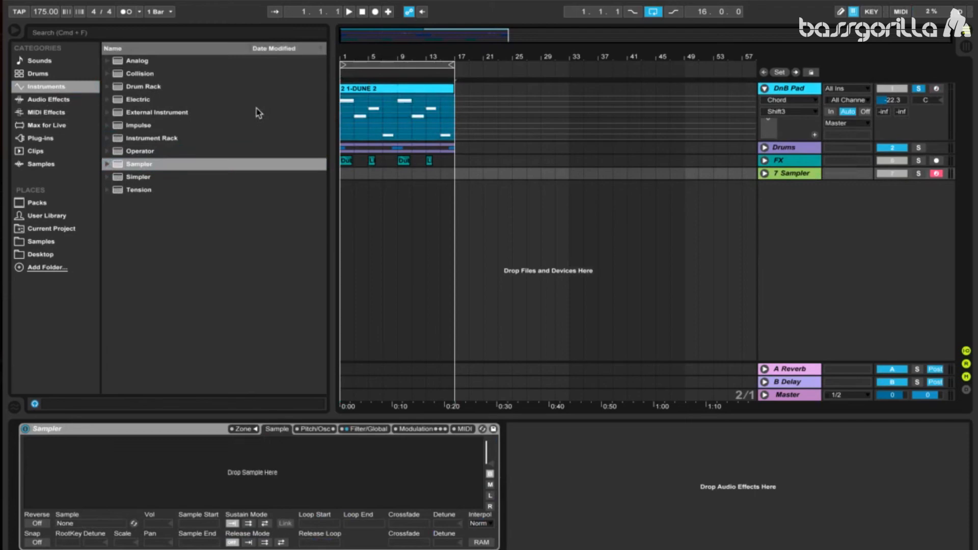
left_click_drag(256, 108, 256, 108)
key("Delete")
left_click_drag(348, 57, 348, 96)
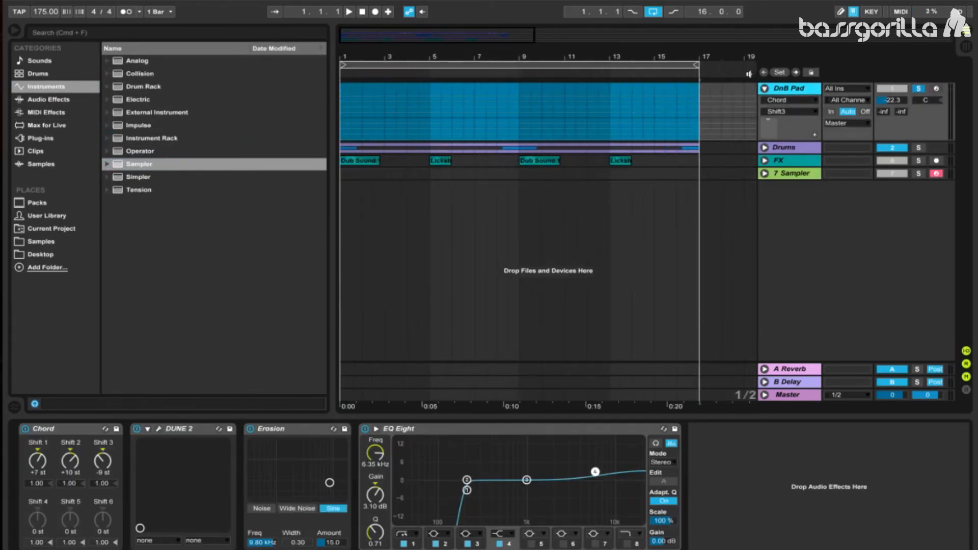
Insert an empty MIDI clip over the first four bars of the DnB Pad track.
left_click(774, 100)
left_click(774, 108)
left_click_drag(428, 111, 313, 98)
right_click(362, 106)
left_click(409, 195)
Enter a two-bar C3 note at the start of the new clip and play it back.
double_click(385, 99)
double_click(208, 500)
left_click_drag(208, 501, 578, 505)
key("space")
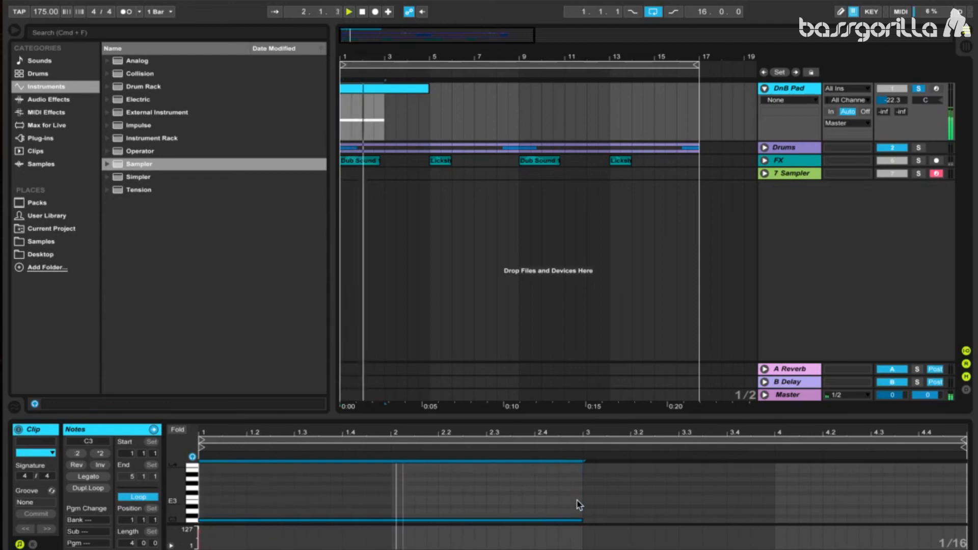
key("space")
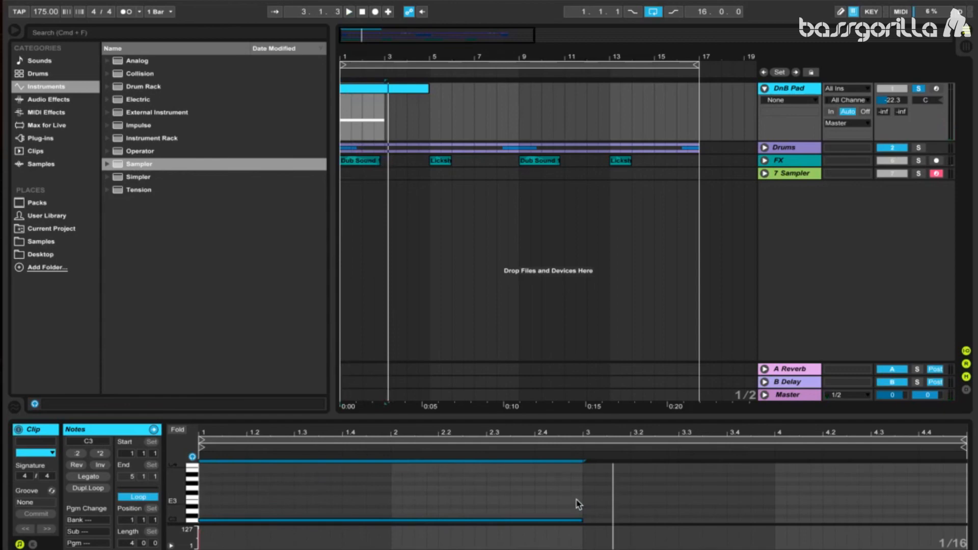
Freeze and flatten the DnB Pad track to audio.
left_click(430, 131)
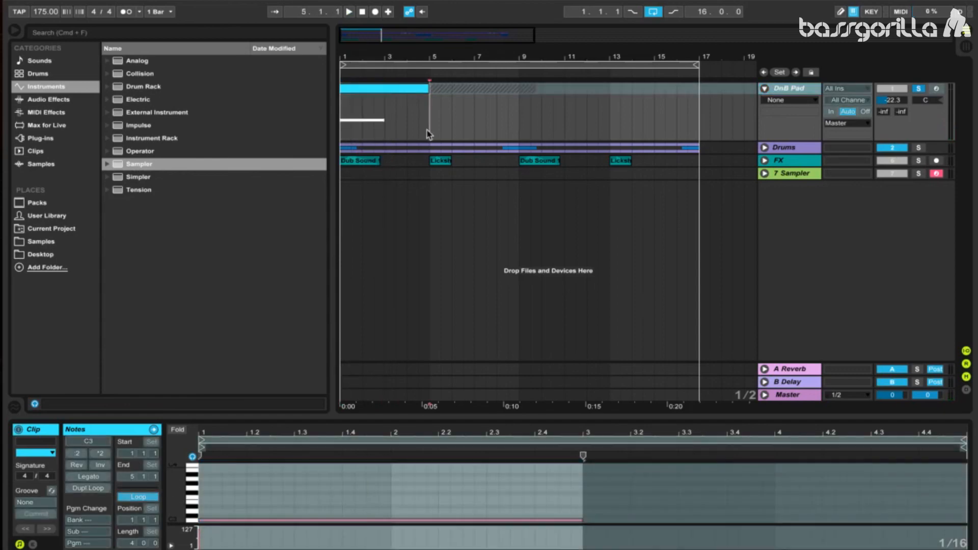
right_click(792, 92)
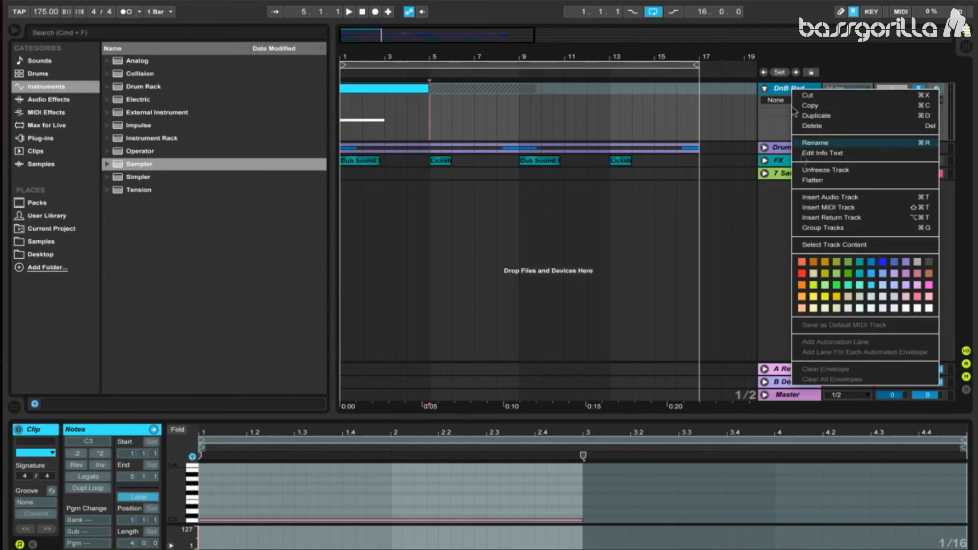
left_click(810, 181)
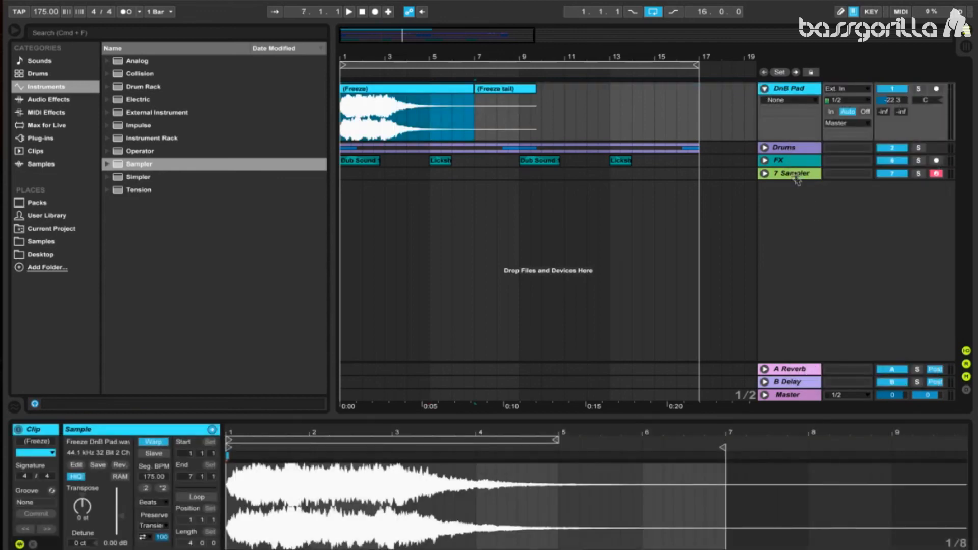
Load the flattened DnB Pad audio clip into the Sampler as its sample.
left_click(795, 175)
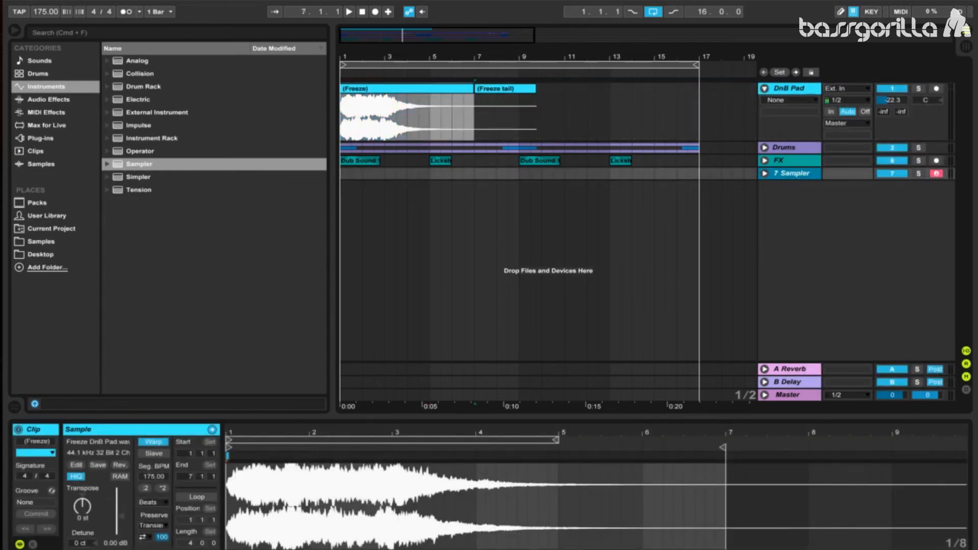
left_click(917, 548)
left_click_drag(414, 96, 267, 489)
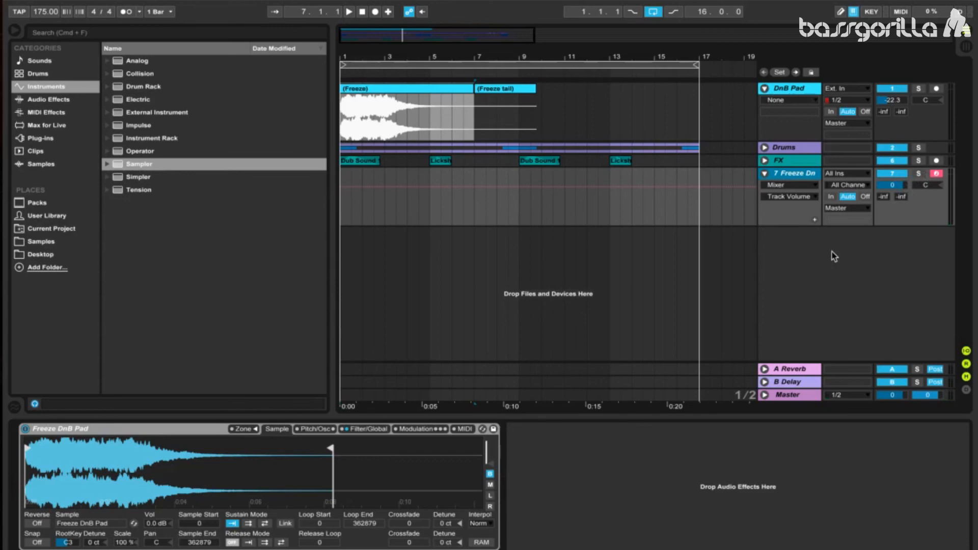
Play repeated notes on the Sampler track to audition the resampled pad.
key("a")
key("a")
key("a")
key("a")
key("a")
key("a")
key("Down")
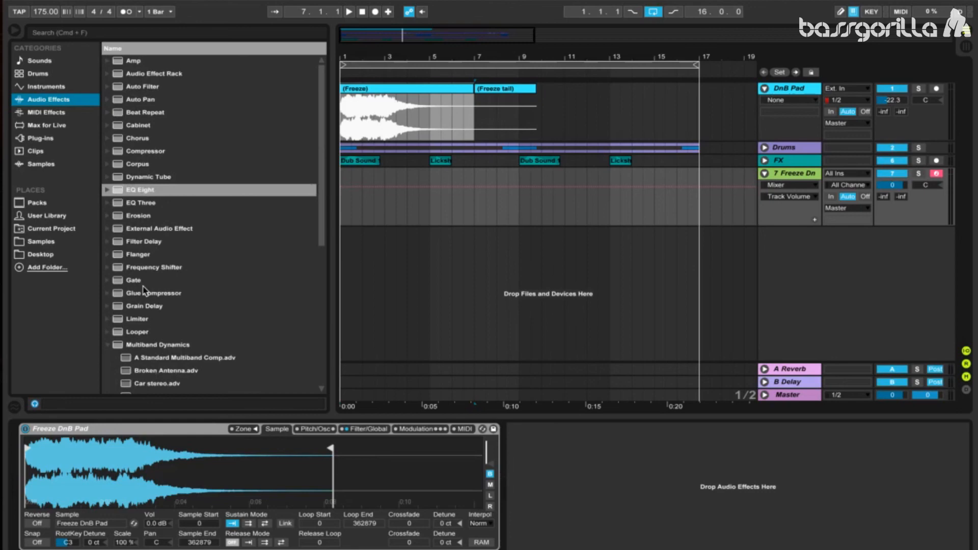
Add a Reverb after the Sampler, set its decay time to 4.34 s and turn off its chorus.
scroll(149, 279, "down", 5)
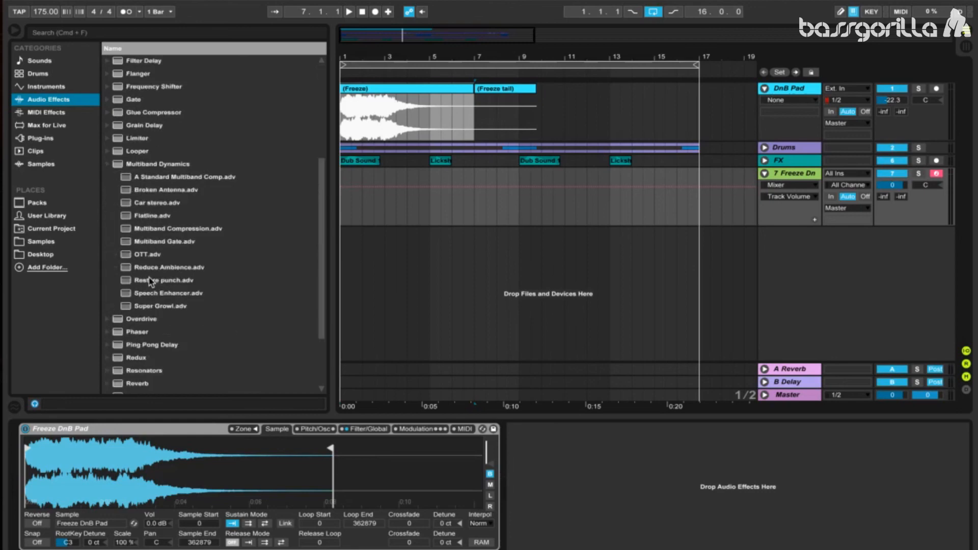
scroll(151, 281, "down", 3)
left_click_drag(150, 297, 543, 476)
left_click_drag(686, 538, 685, 499)
left_click(761, 450)
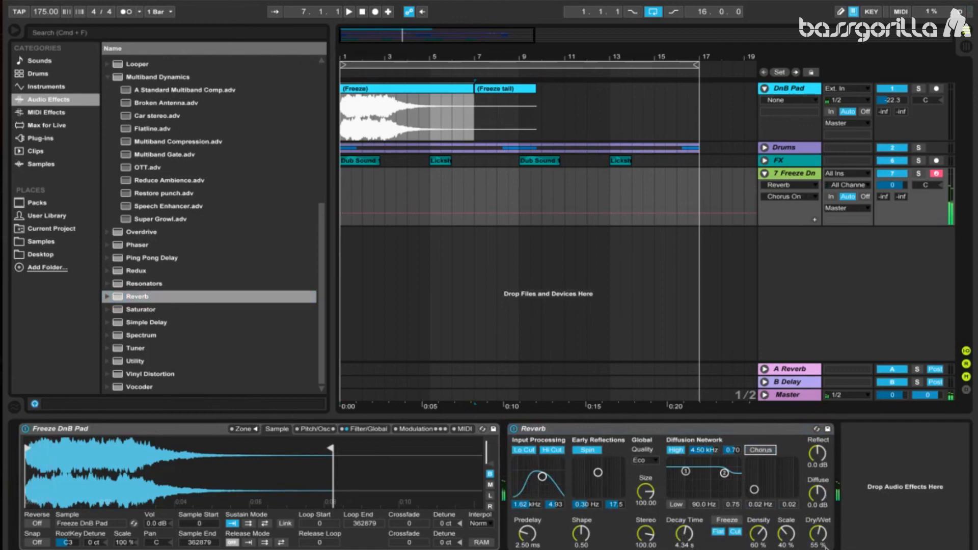